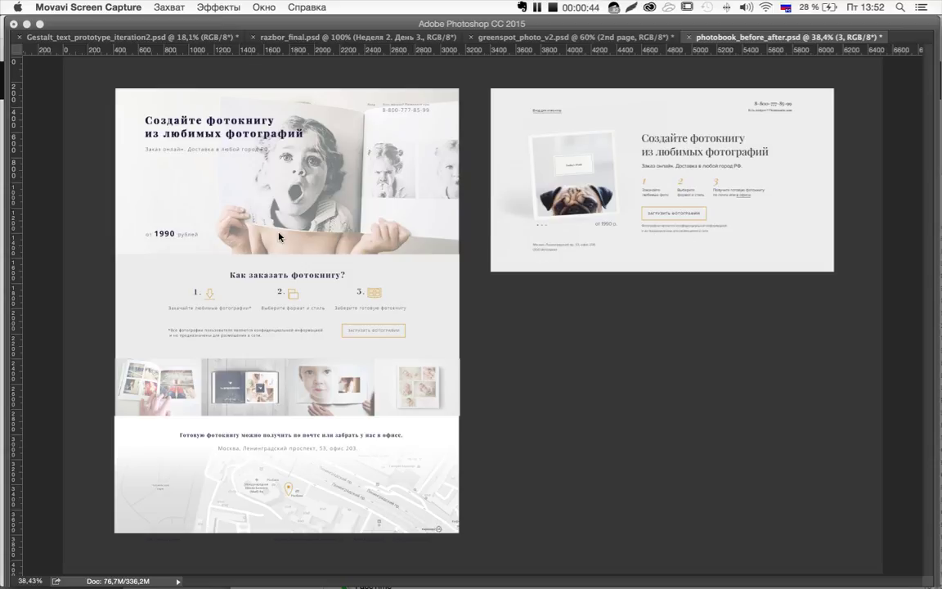
- Bring Photoshop forward, restore the panels and open the headline in the Character panel
left_click(224, 143)
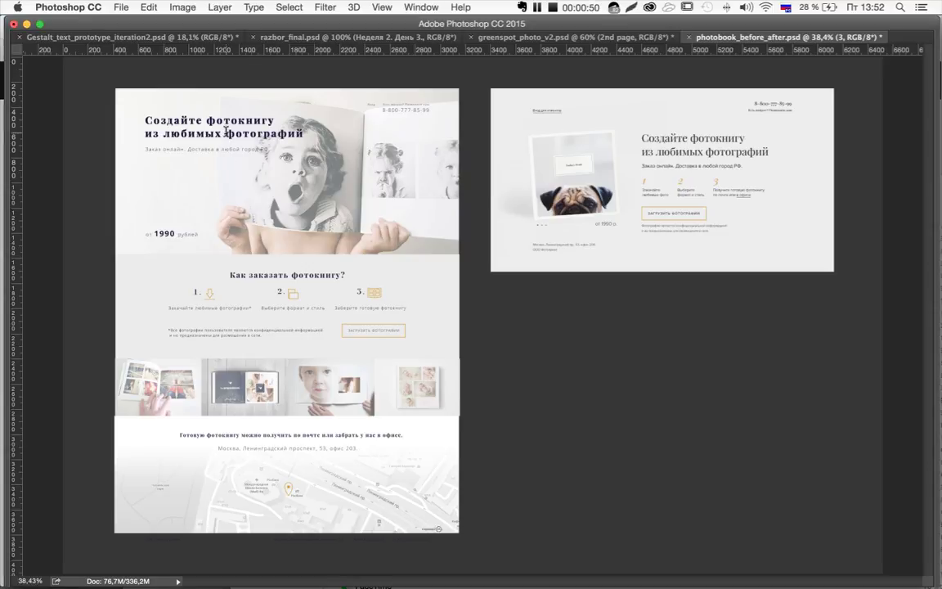
key("Tab")
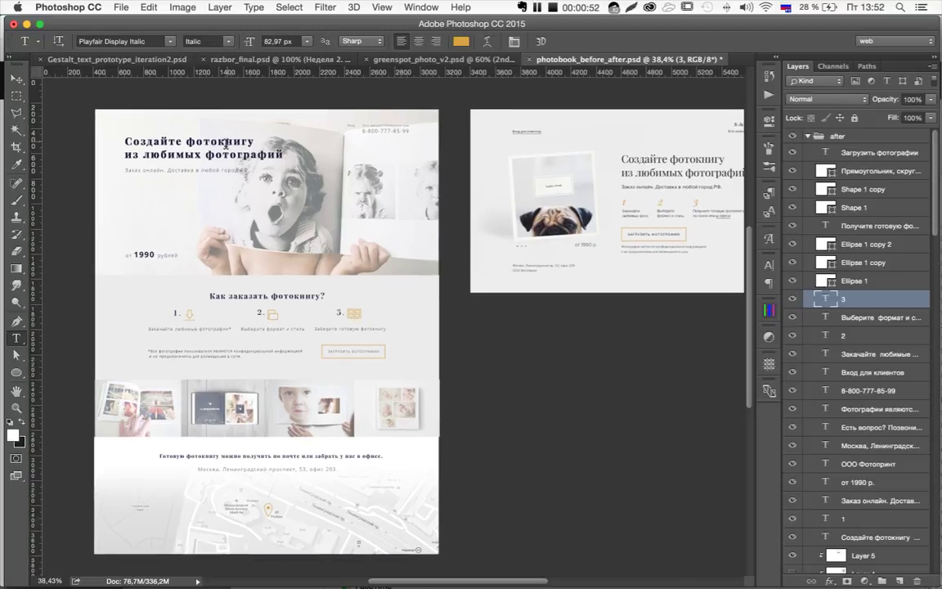
left_click(225, 144)
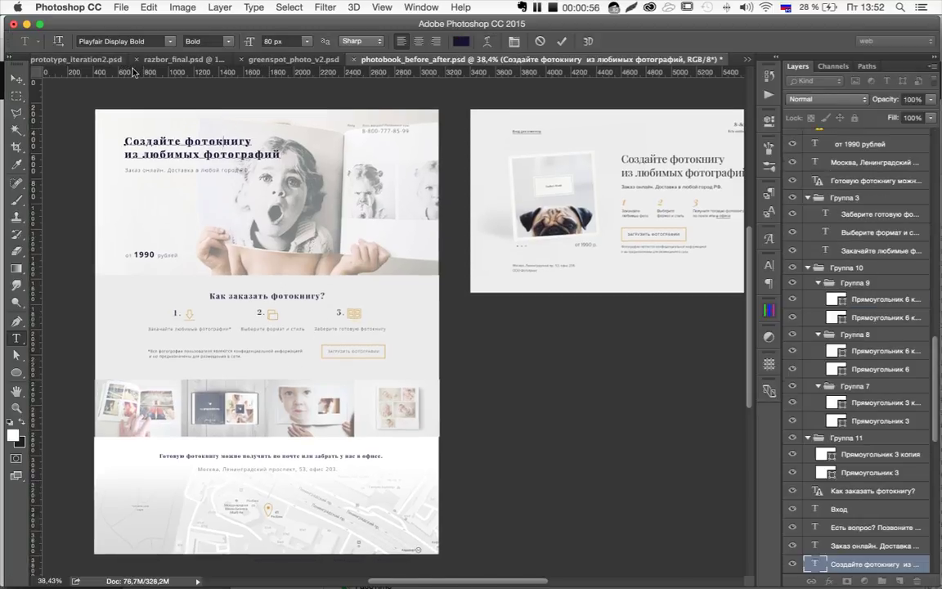
left_click(770, 265)
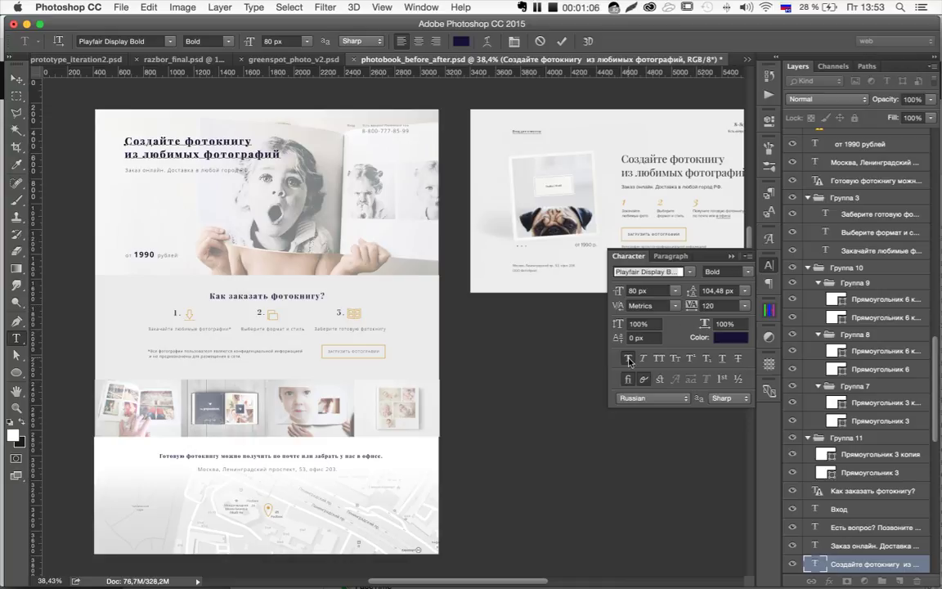
key("ctrl+a")
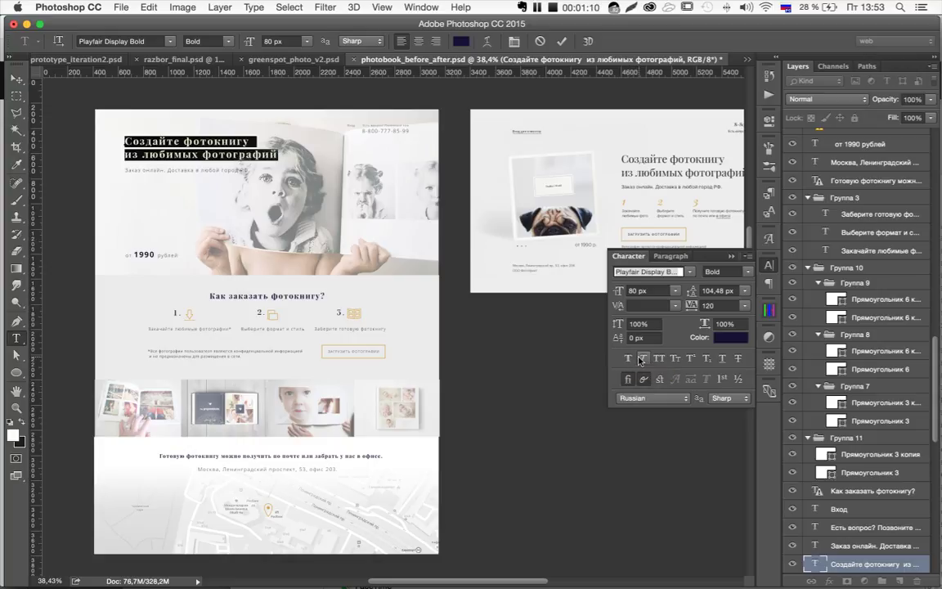
key("ctrl+Return")
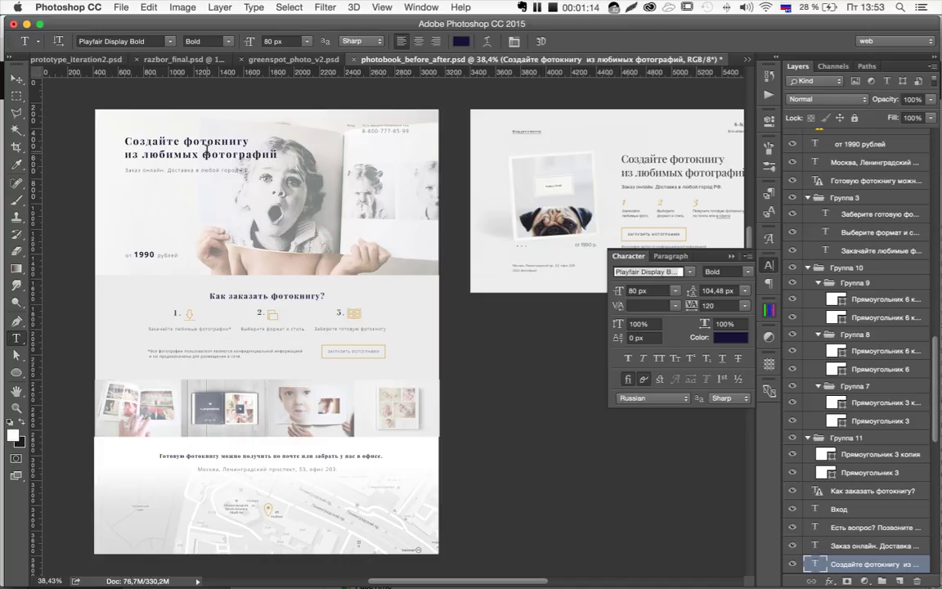
- Set the headline's tracking from 120 to 0 and its style from Bold to Regular
left_click(205, 142)
key("ctrl+a")
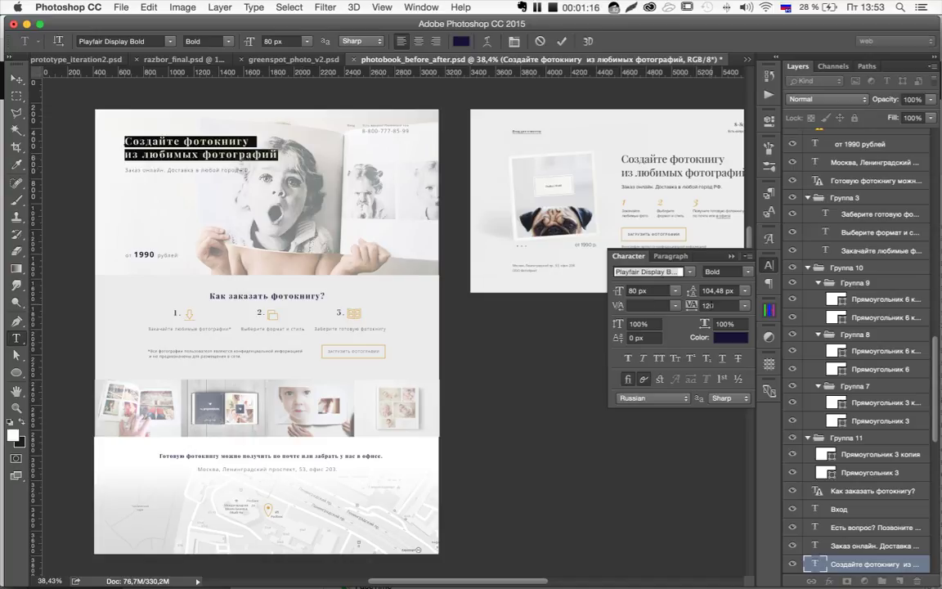
left_click(718, 305)
type("0")
key("Return")
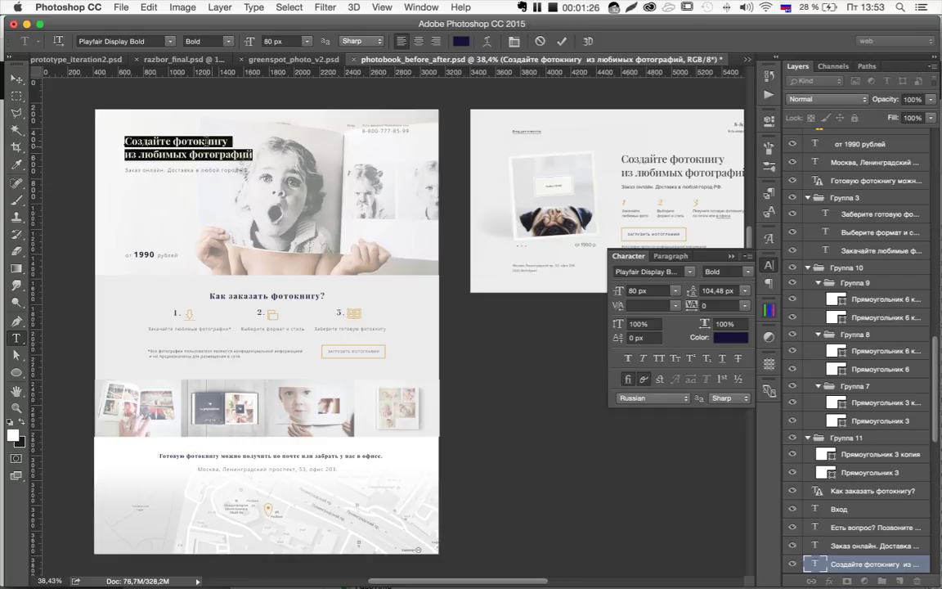
left_click(746, 271)
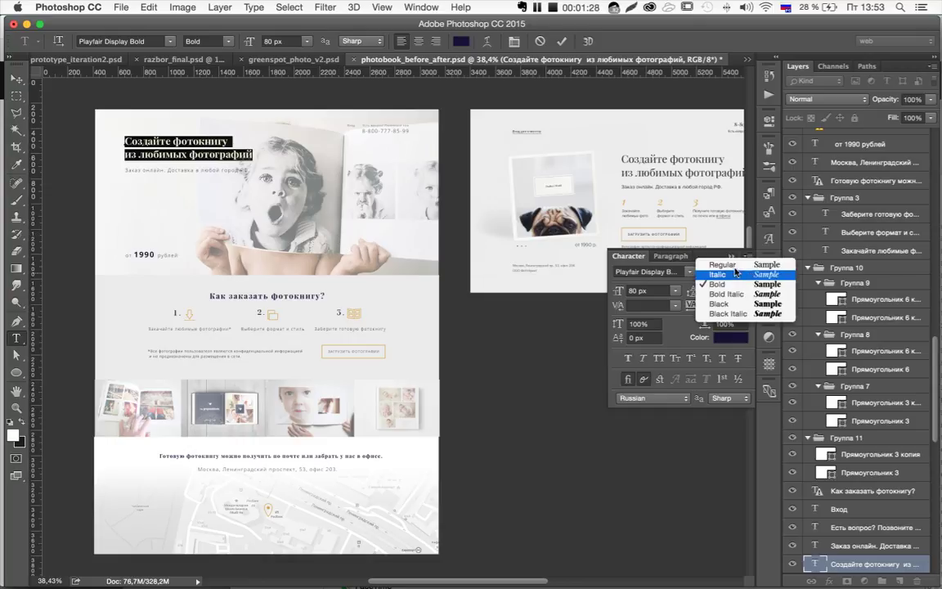
left_click(733, 265)
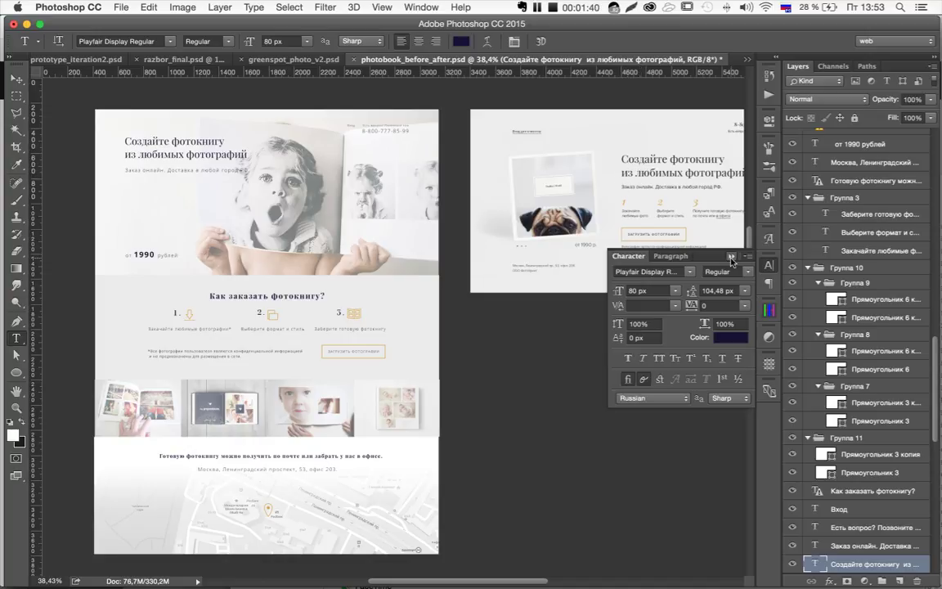
left_click(691, 238)
- Change the «Заказ онлайн. Доставка в любой город РФ.» subheading tracking from 120 to 0
scroll(310, 251, "right", 2)
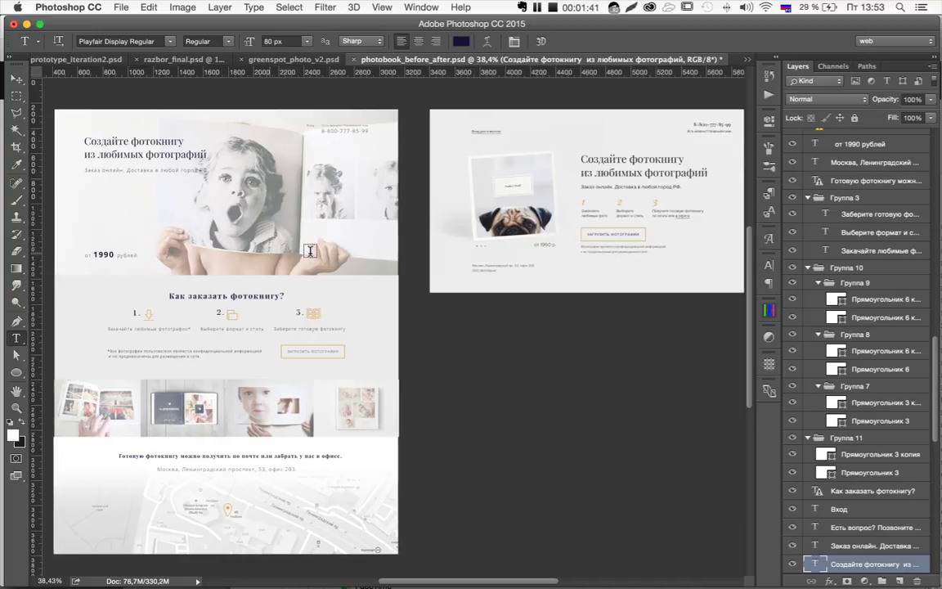
triple_click(167, 172)
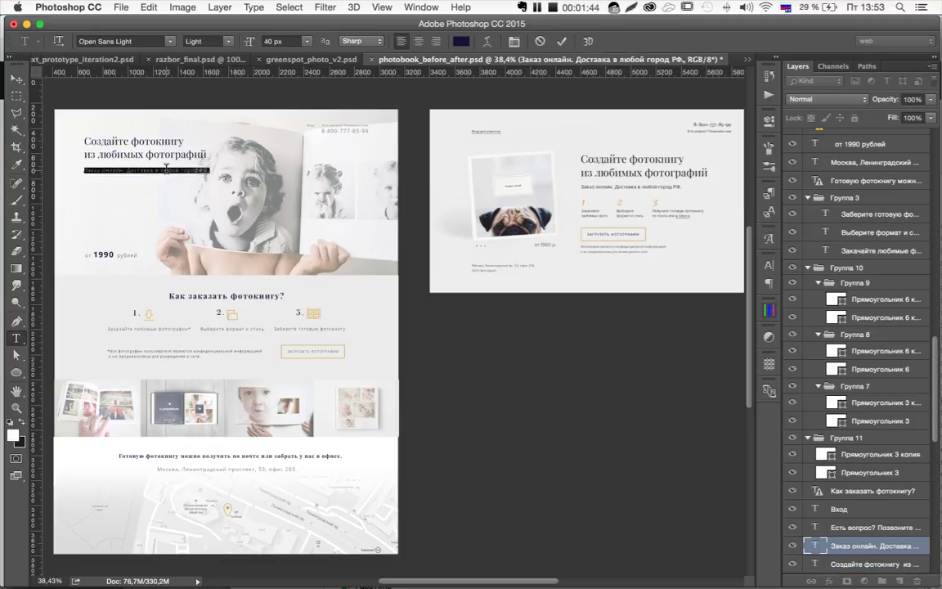
left_click(763, 266)
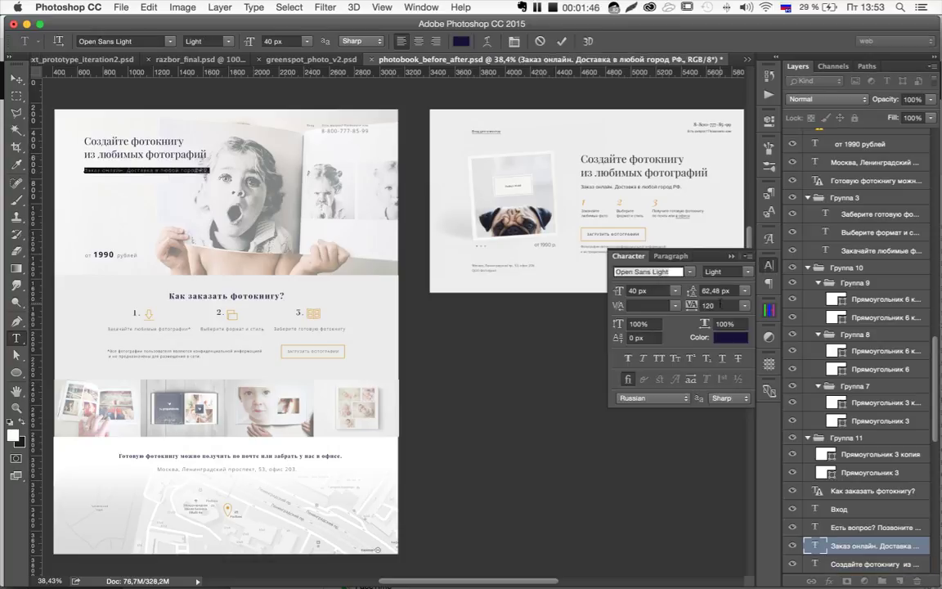
double_click(721, 305)
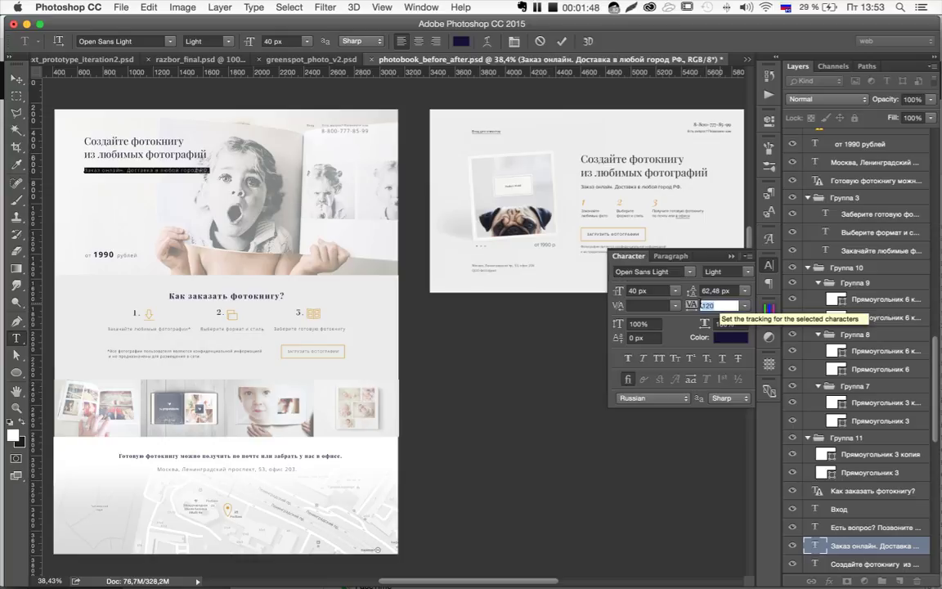
type("0")
key("Return")
key("Return")
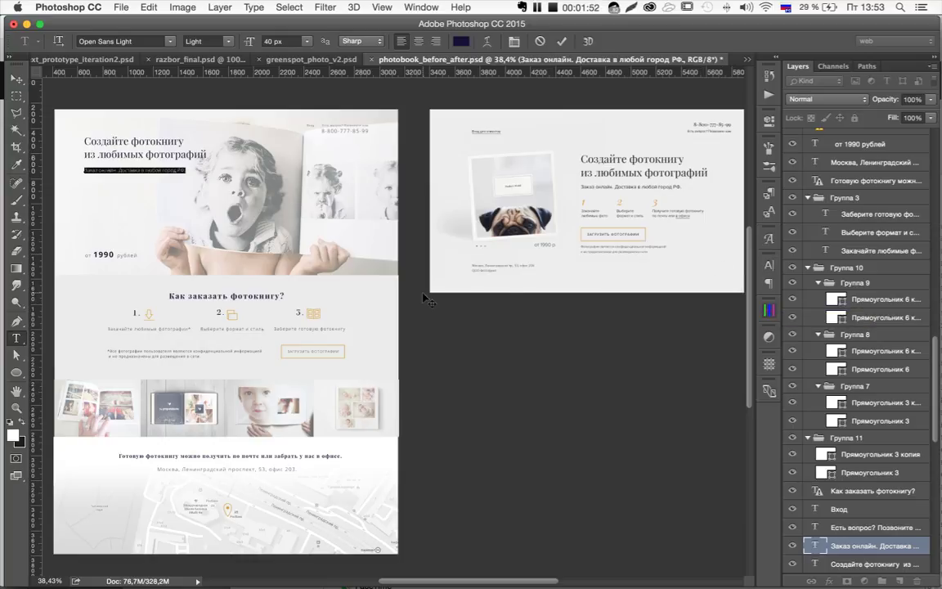
left_click(354, 228)
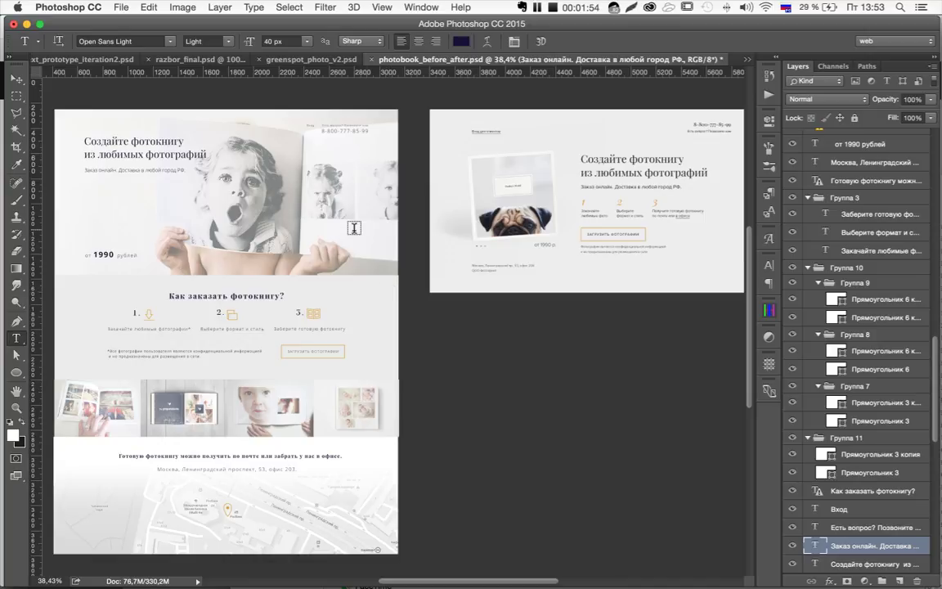
scroll(392, 229, "right", 3)
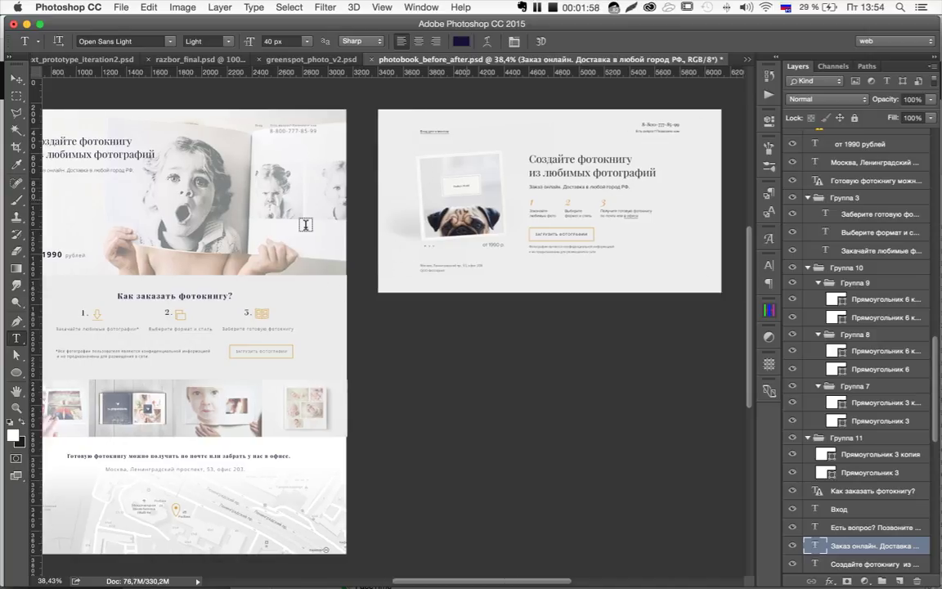
scroll(115, 122, "left", 1)
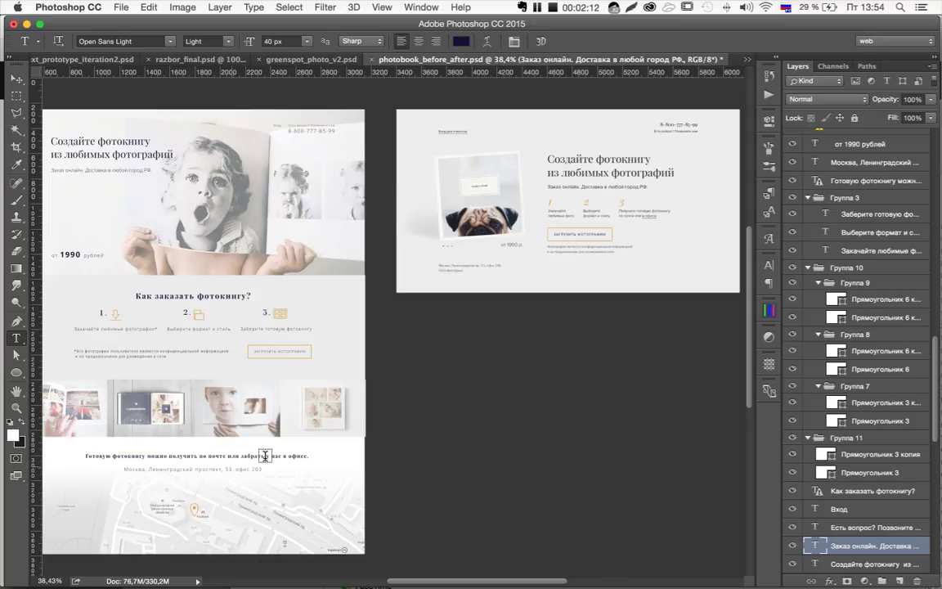
scroll(523, 198, "up", 3)
scroll(595, 220, "down", 2)
scroll(599, 221, "right", 3)
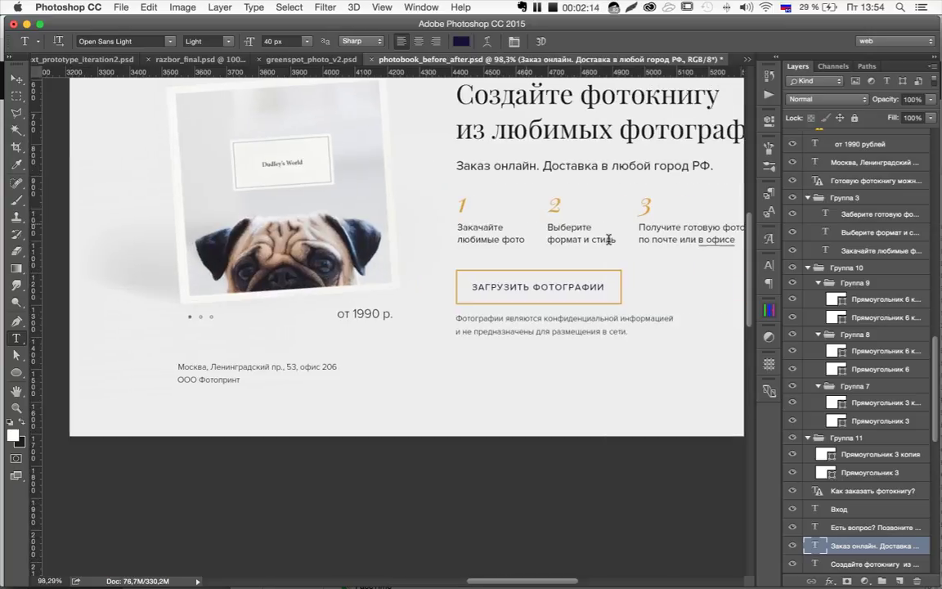
scroll(609, 237, "up", 2)
scroll(615, 243, "up", 2)
scroll(615, 243, "right", 3)
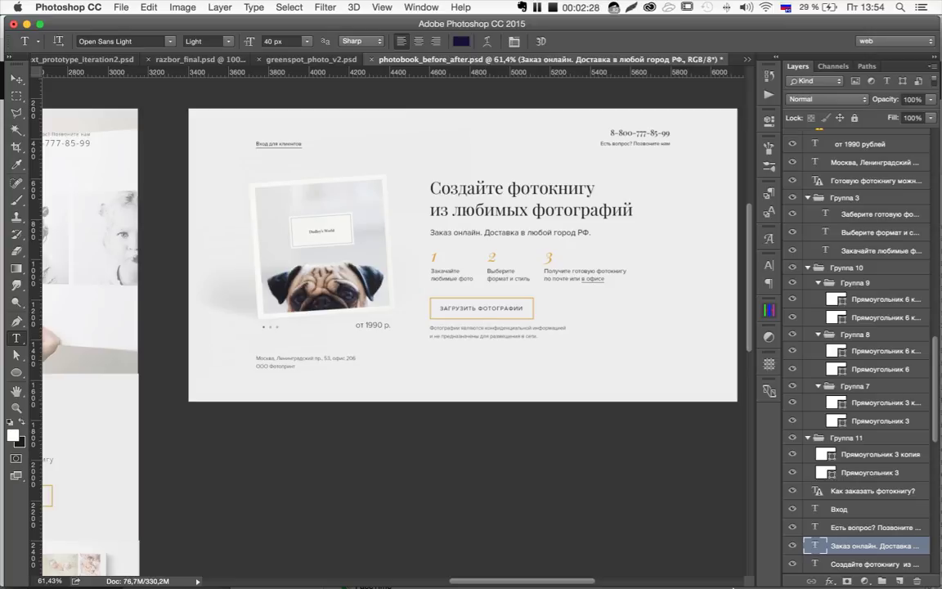
left_click(868, 577)
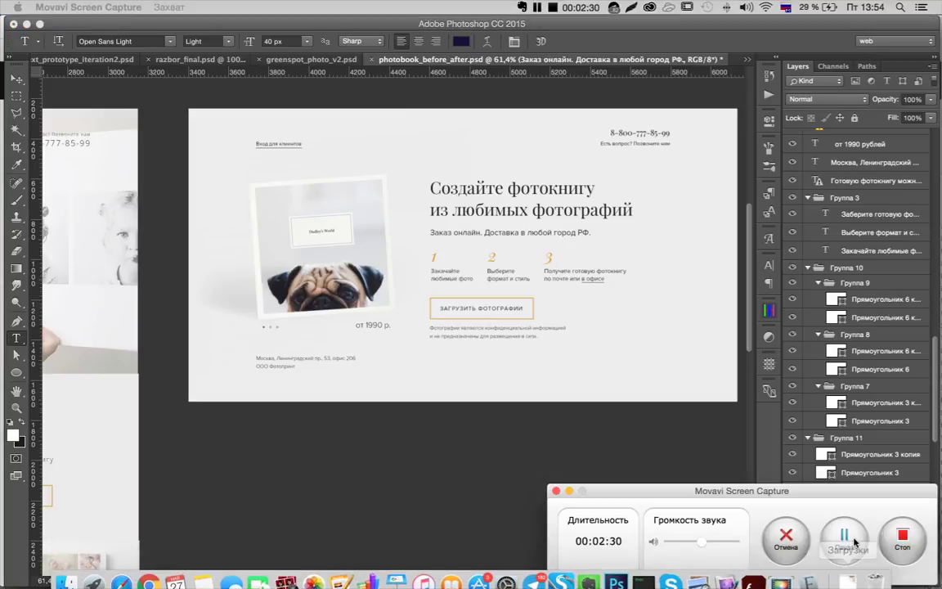
left_click(580, 39)
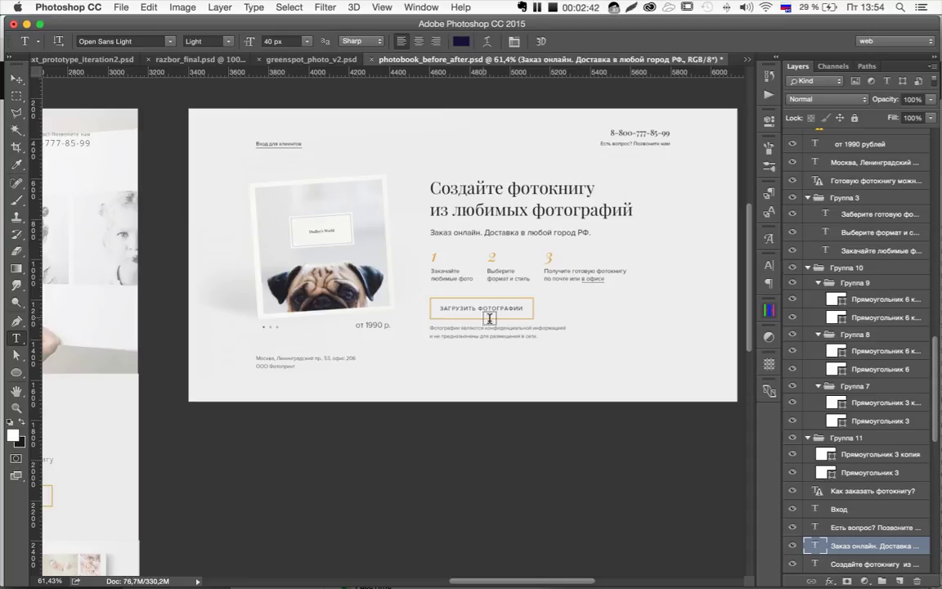
left_click(439, 232)
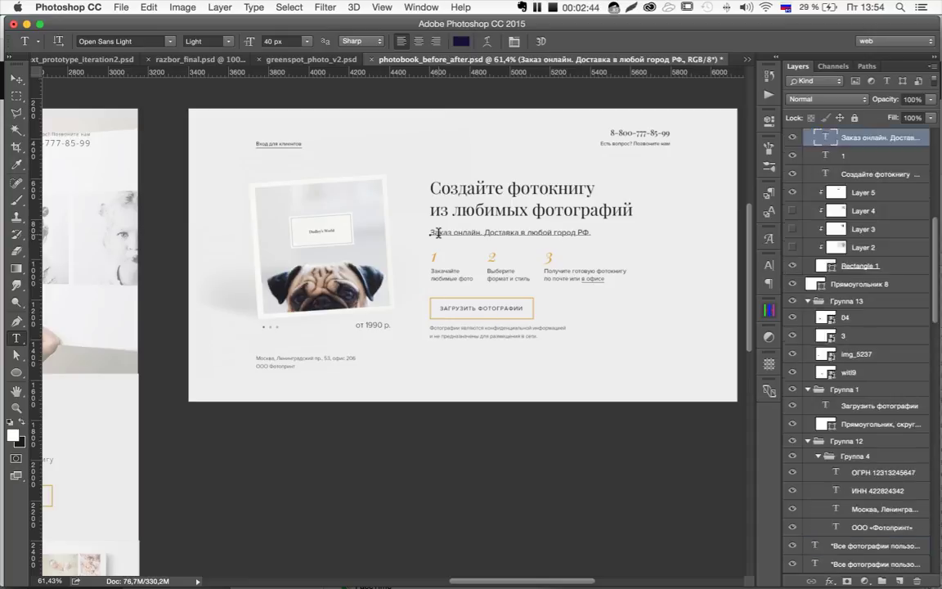
left_click(234, 126)
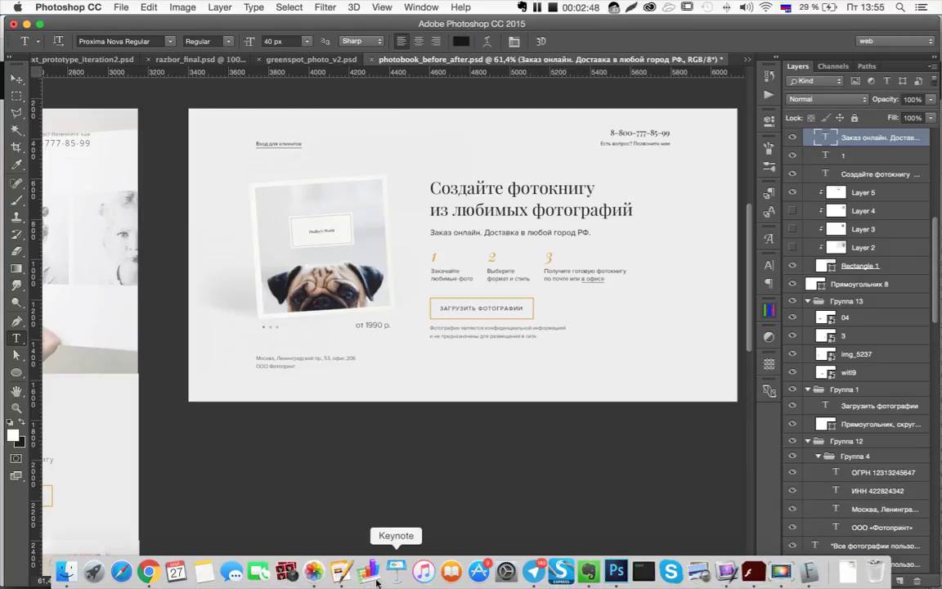
left_click(148, 571)
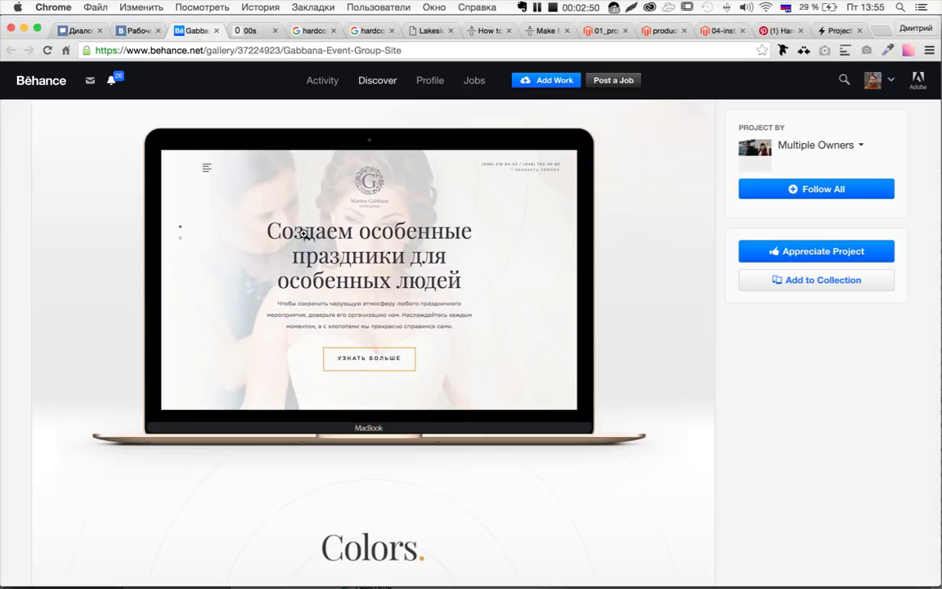
- Review the Behance project's Typography section (Gotham Pro, Playfair Display), then return to Photoshop
scroll(377, 311, "down", 5)
scroll(377, 313, "down", 5)
scroll(377, 313, "down", 5)
scroll(377, 313, "down", 5)
scroll(377, 313, "down", 5)
scroll(378, 313, "down", 3)
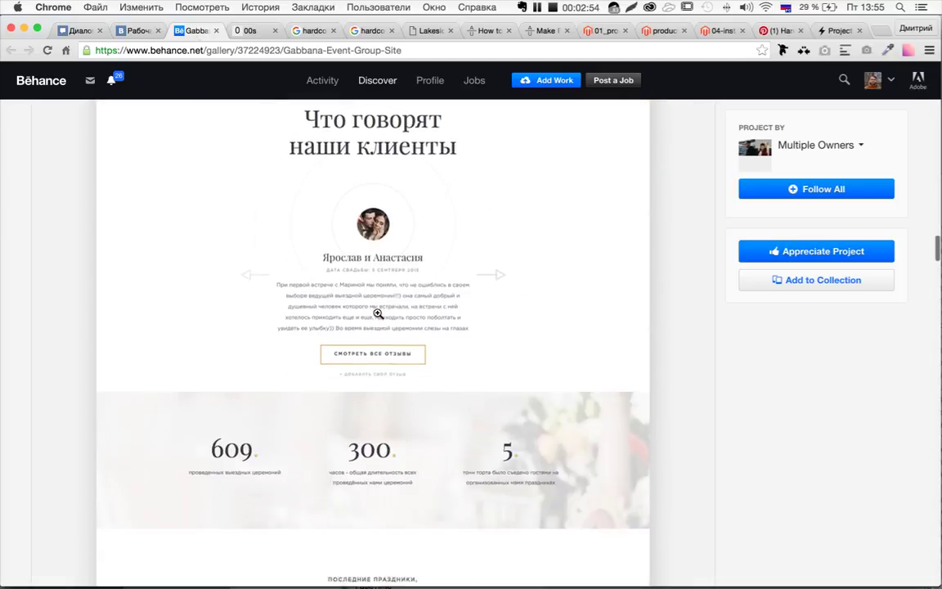
scroll(378, 313, "down", 5)
scroll(378, 313, "down", 5)
scroll(377, 313, "down", 5)
scroll(378, 313, "down", 5)
scroll(378, 313, "up", 5)
scroll(378, 313, "up", 5)
scroll(378, 313, "up", 3)
scroll(377, 313, "up", 3)
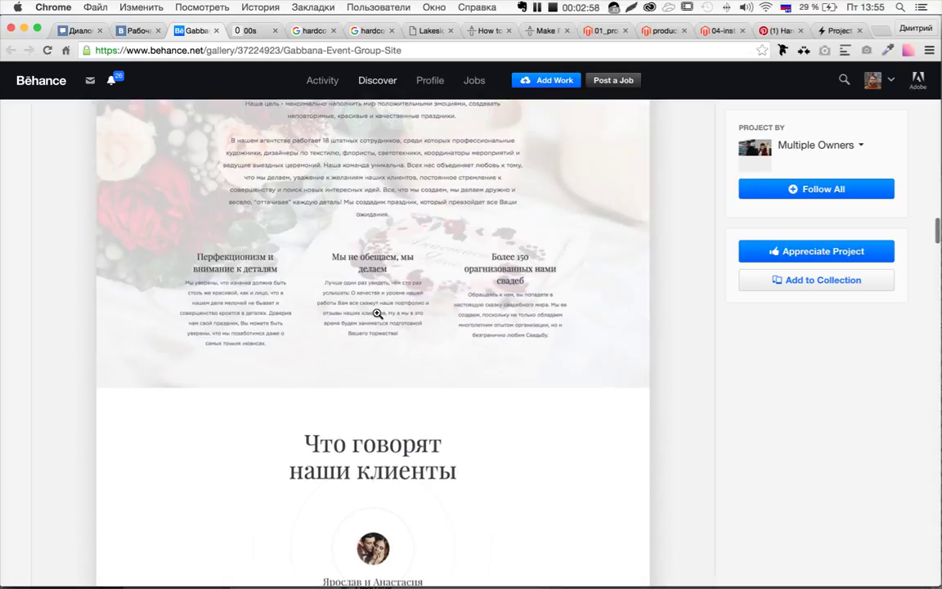
scroll(377, 313, "up", 5)
scroll(377, 313, "up", 5)
scroll(377, 313, "up", 3)
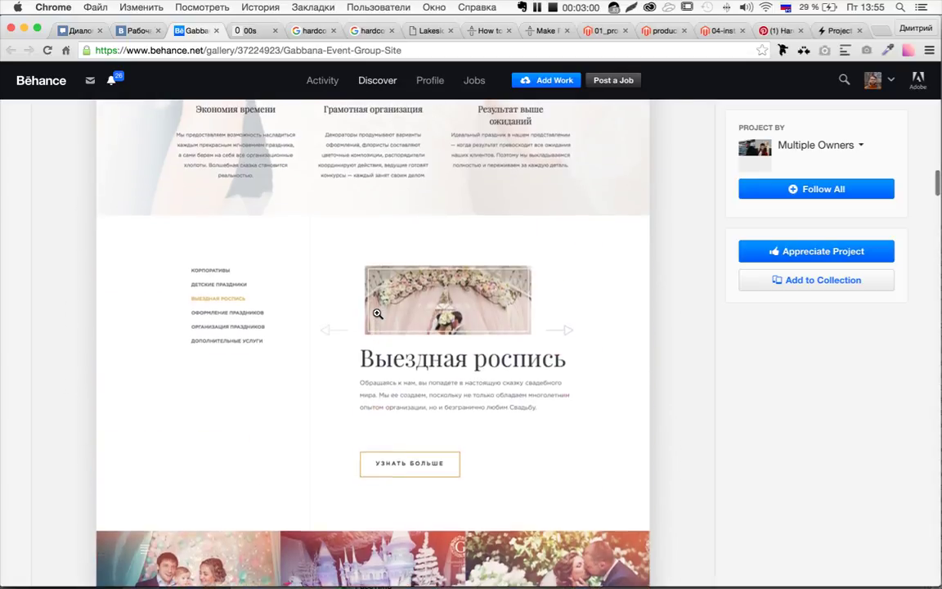
scroll(378, 313, "up", 5)
scroll(378, 313, "up", 5)
scroll(378, 313, "up", 4)
scroll(378, 313, "up", 1)
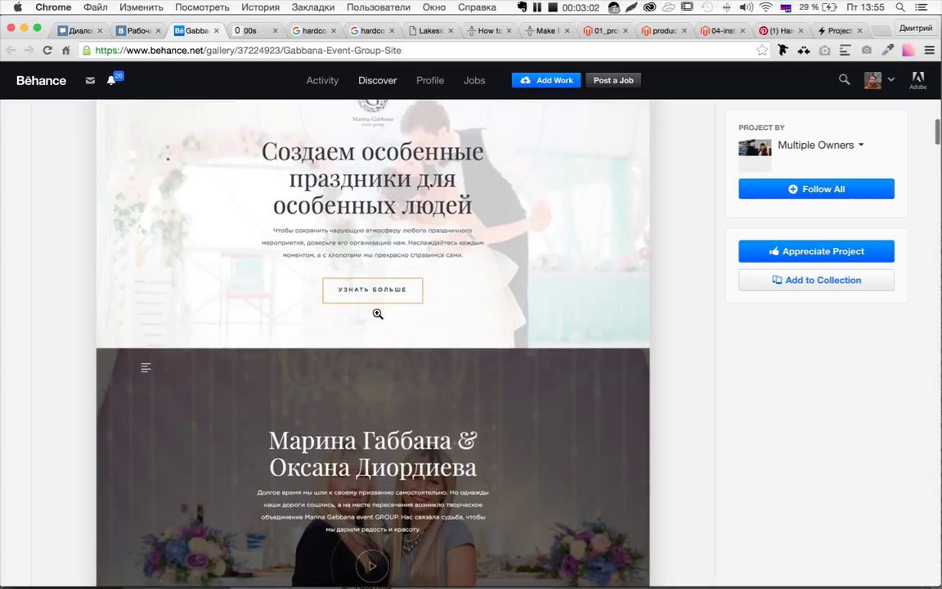
scroll(377, 313, "up", 3)
scroll(378, 314, "up", 4)
scroll(378, 314, "up", 5)
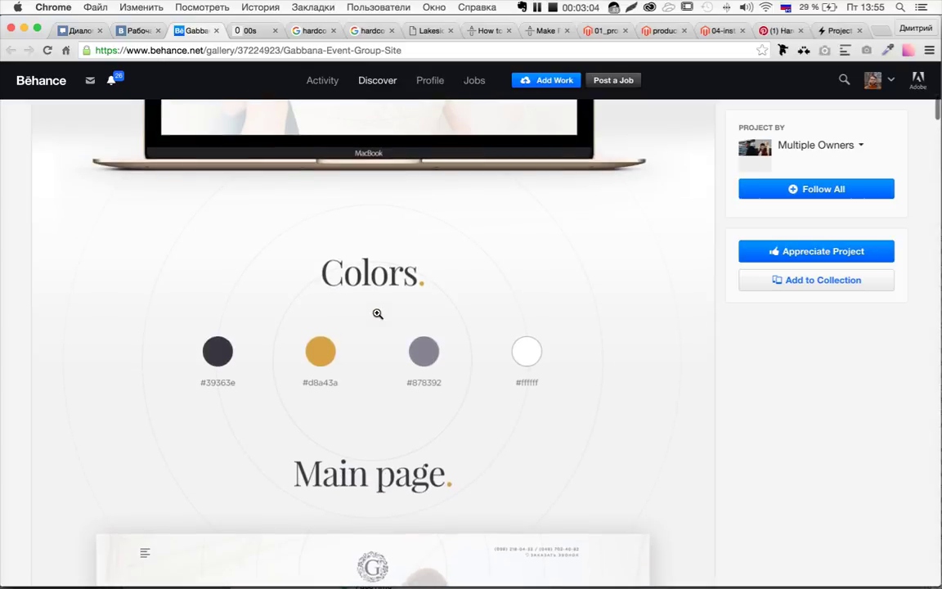
scroll(378, 313, "up", 4)
scroll(378, 313, "up", 3)
scroll(378, 313, "down", 10)
scroll(377, 313, "down", 10)
scroll(377, 313, "down", 6)
scroll(377, 313, "down", 2)
scroll(377, 314, "up", 2)
scroll(378, 314, "down", 2)
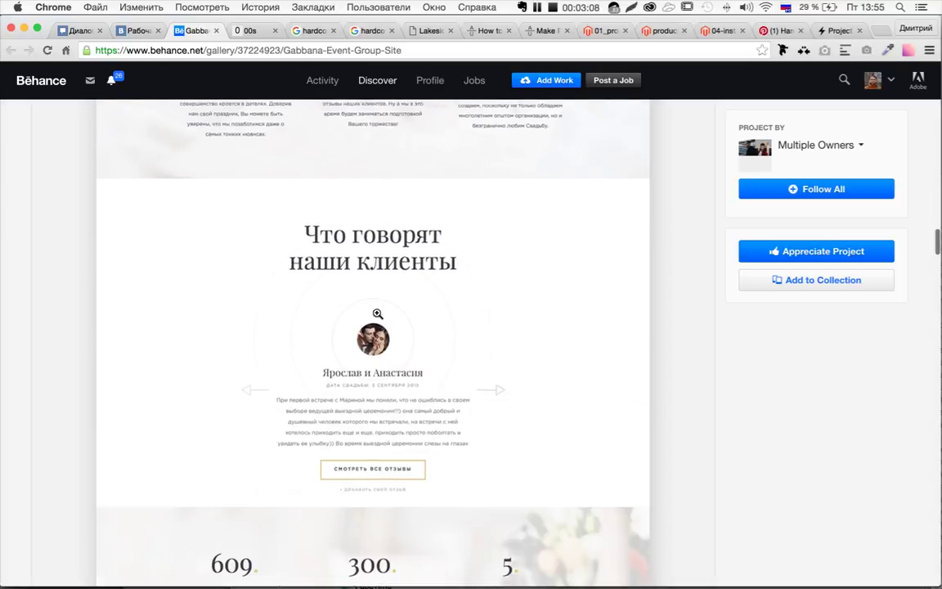
scroll(378, 314, "down", 5)
scroll(377, 312, "down", 1)
scroll(378, 312, "down", 3)
scroll(377, 313, "down", 4)
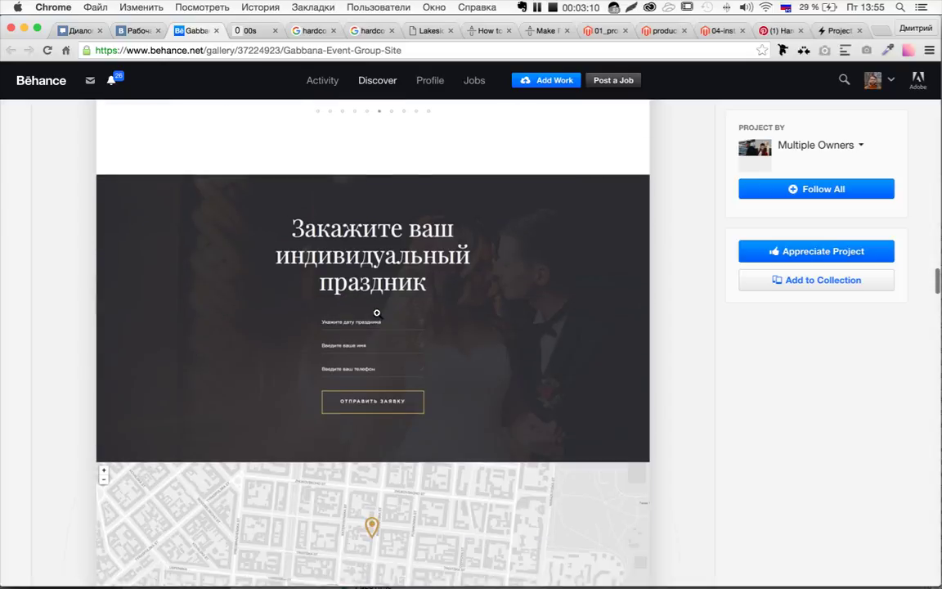
scroll(377, 312, "down", 3)
scroll(377, 312, "down", 4)
scroll(377, 312, "down", 2)
scroll(377, 312, "down", 3)
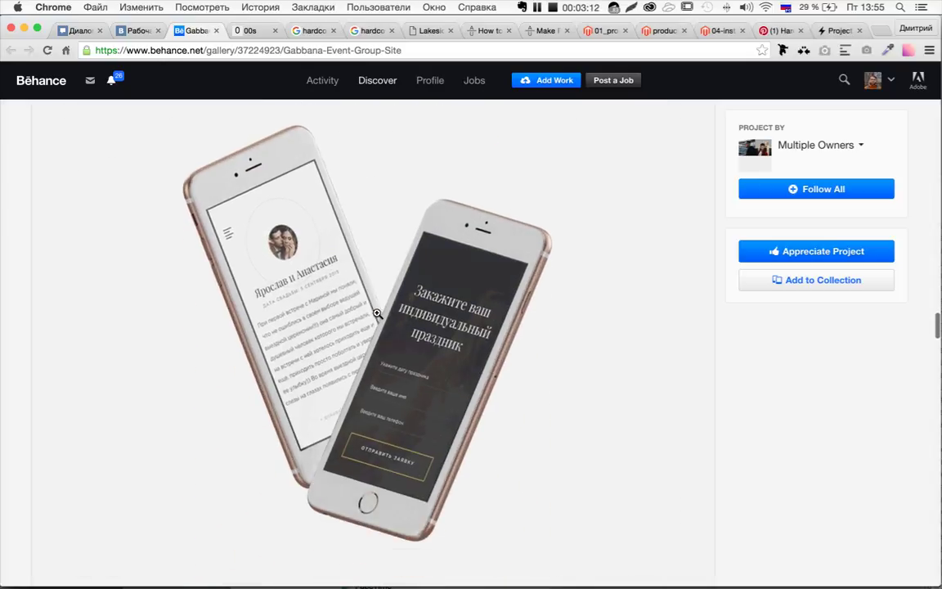
scroll(377, 313, "down", 5)
scroll(377, 314, "down", 4)
scroll(377, 314, "down", 4)
scroll(378, 313, "down", 2)
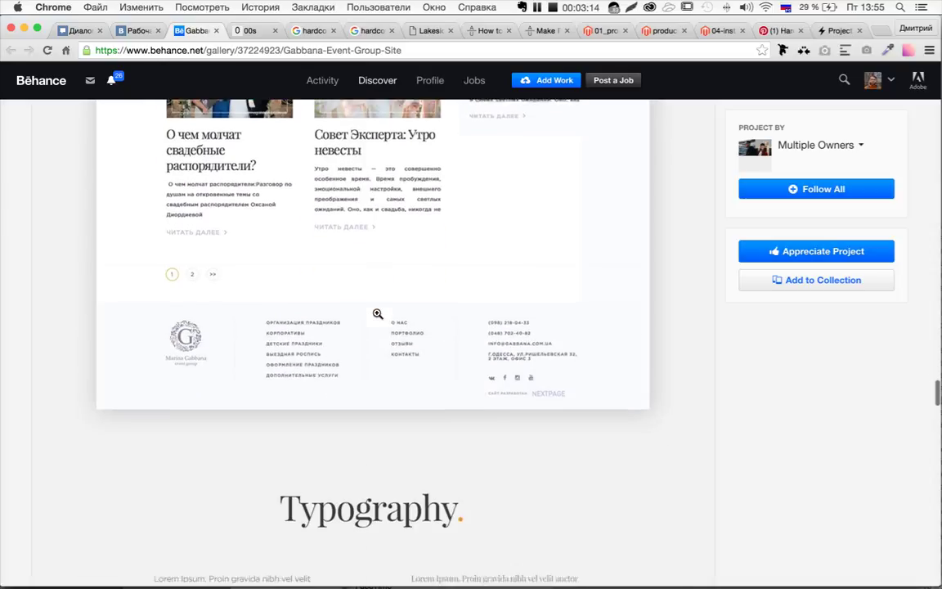
scroll(378, 314, "down", 5)
scroll(376, 317, "down", 3)
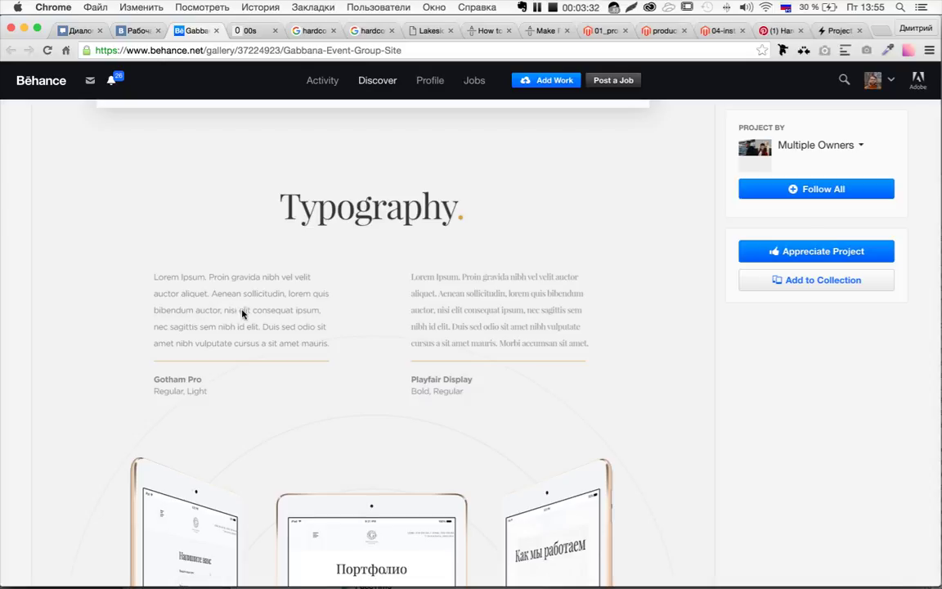
key("super+Tab")
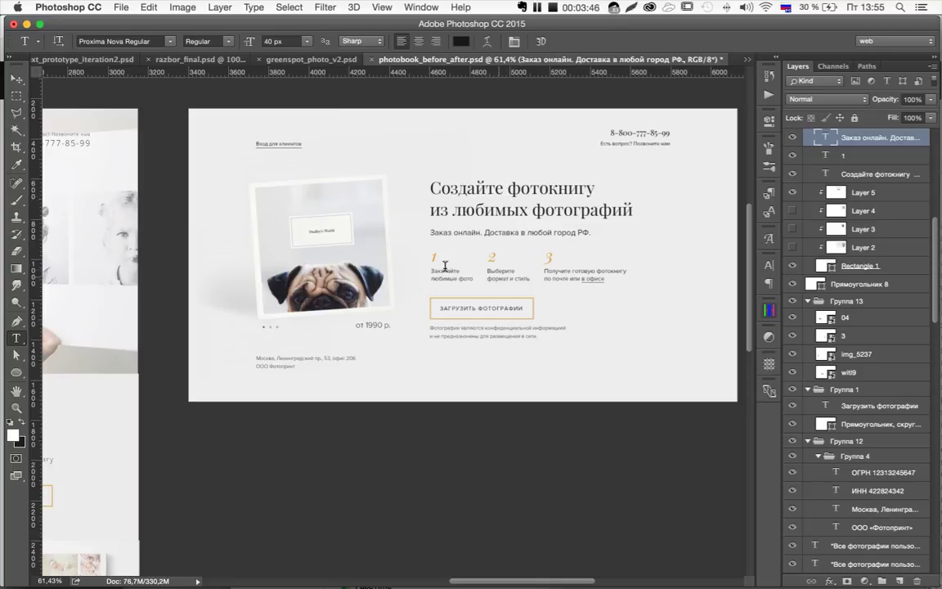
- Zoom the Photoshop canvas to about 98%, then go back to the Behance Typography reference
scroll(519, 271, "up", 3)
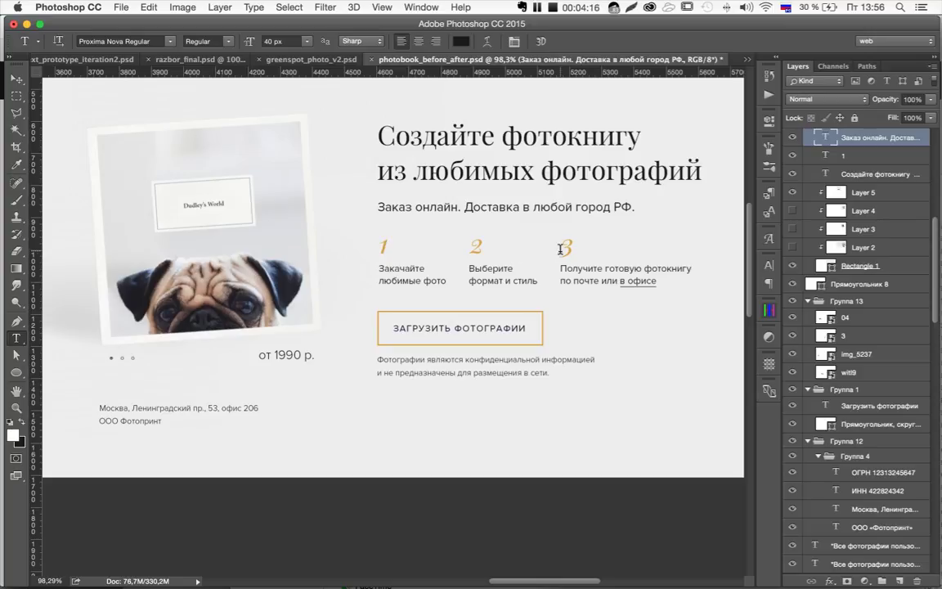
key("super+Tab")
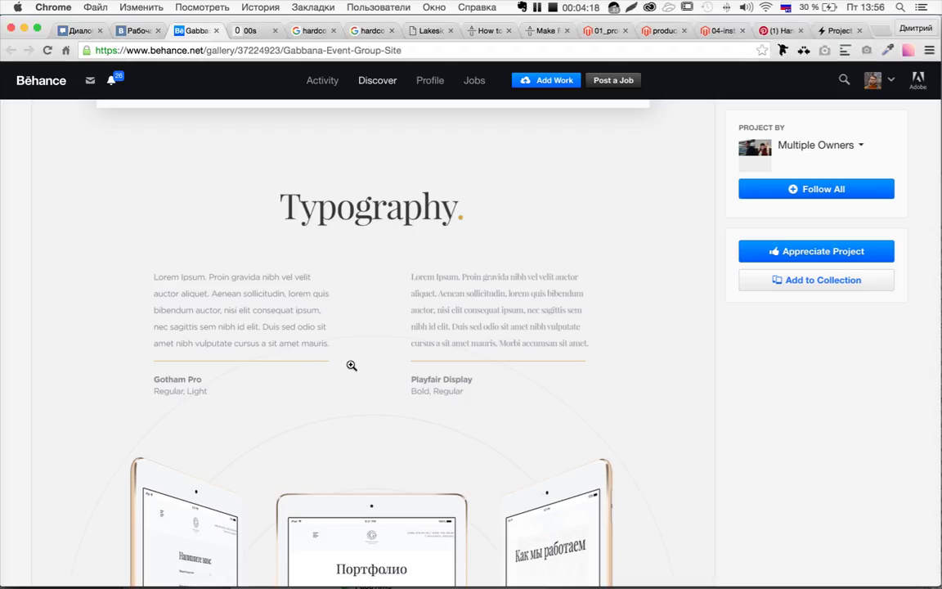
scroll(327, 387, "down", 5)
scroll(360, 427, "down", 3)
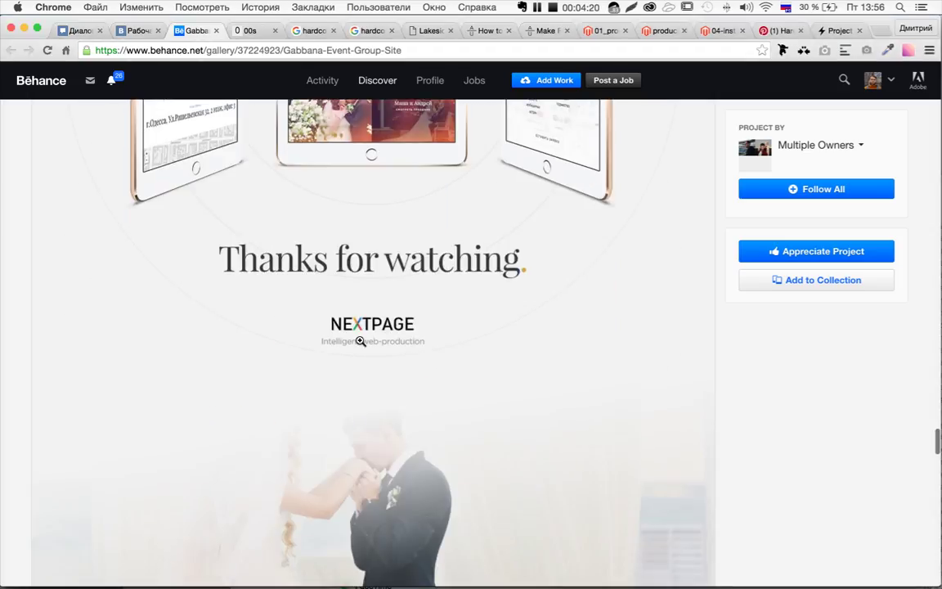
scroll(361, 422, "down", 5)
scroll(361, 422, "up", 10)
scroll(361, 422, "up", 3)
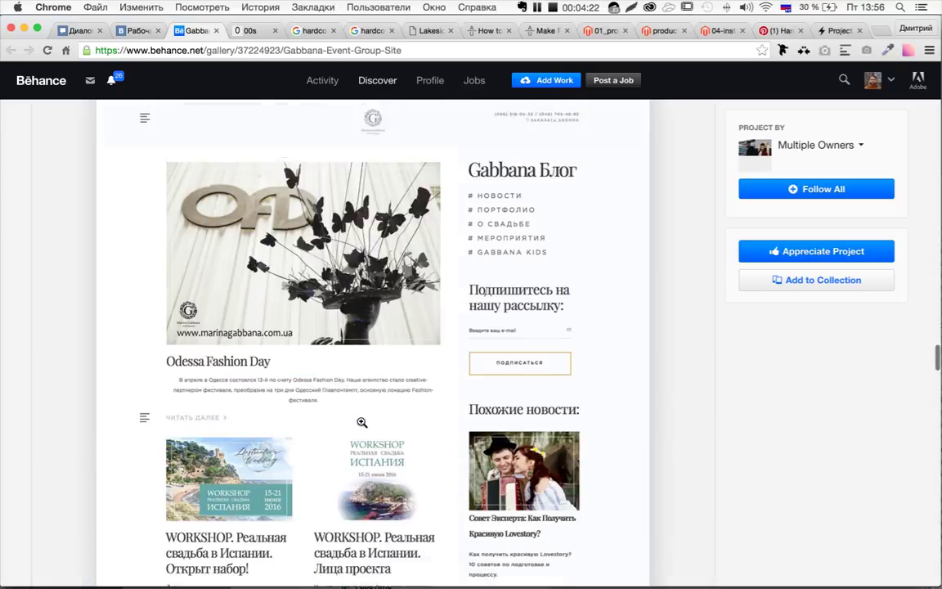
scroll(361, 422, "up", 4)
scroll(444, 431, "down", 10)
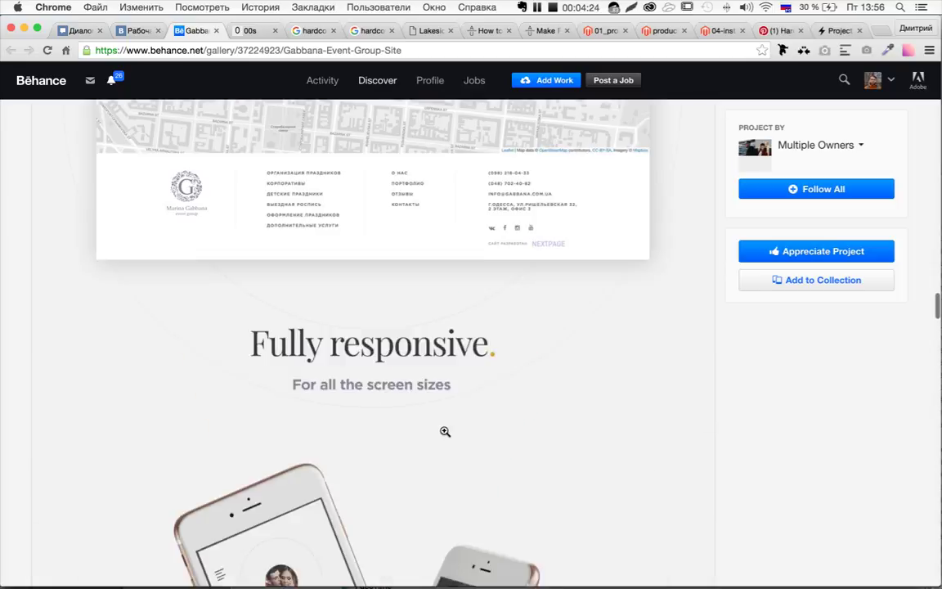
scroll(444, 434, "up", 3)
scroll(444, 434, "up", 10)
scroll(442, 434, "down", 2)
scroll(442, 433, "down", 3)
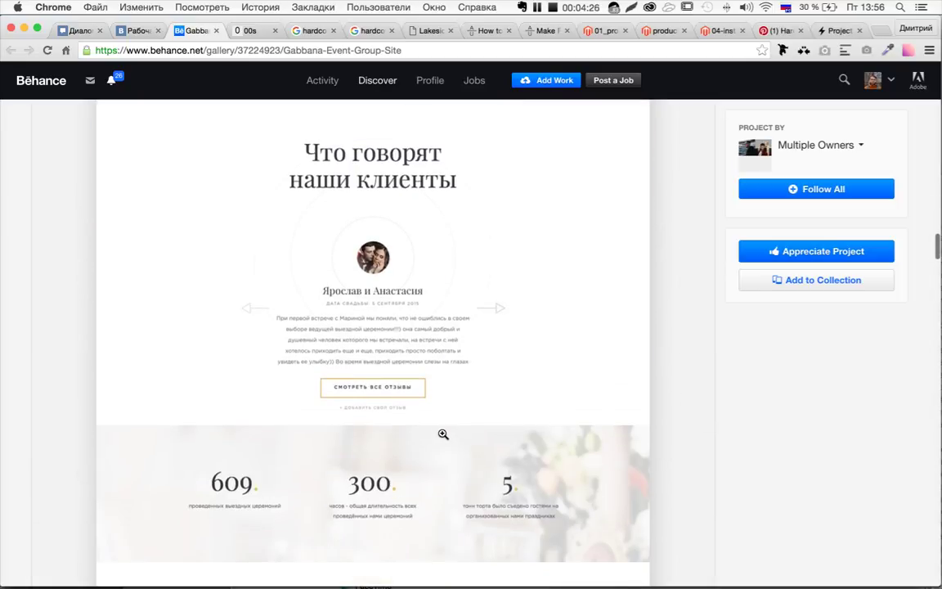
scroll(409, 484, "up", 4)
scroll(409, 484, "up", 5)
scroll(409, 483, "up", 5)
scroll(409, 484, "up", 2)
scroll(408, 484, "up", 5)
scroll(409, 483, "up", 5)
scroll(409, 483, "down", 10)
scroll(409, 483, "down", 6)
scroll(409, 484, "down", 4)
scroll(409, 483, "down", 2)
scroll(409, 483, "down", 2)
scroll(408, 483, "down", 4)
scroll(409, 483, "down", 4)
scroll(409, 483, "down", 3)
scroll(409, 484, "down", 2)
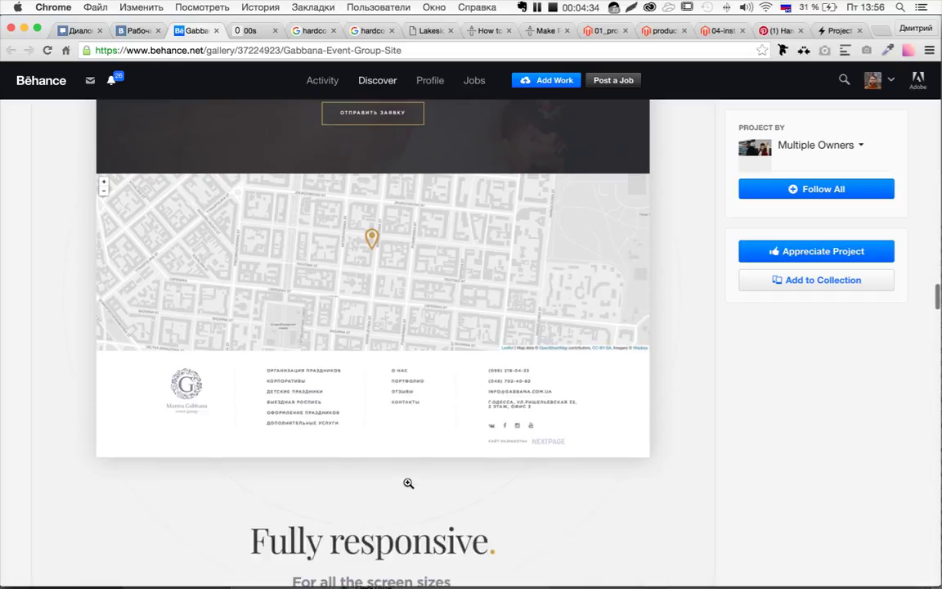
scroll(409, 483, "down", 1)
scroll(408, 483, "down", 3)
scroll(408, 483, "down", 3)
scroll(408, 483, "down", 1)
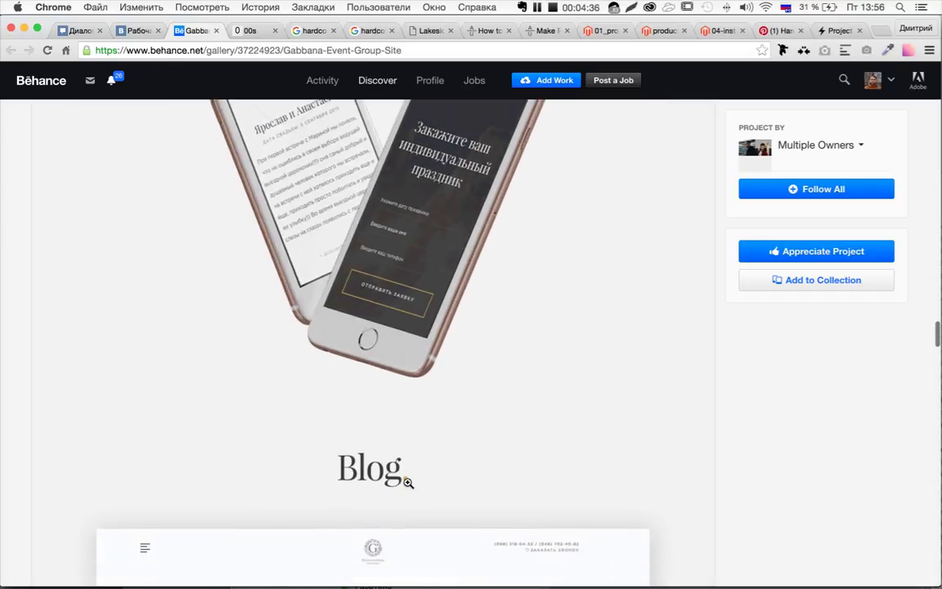
scroll(408, 483, "down", 3)
scroll(408, 483, "down", 4)
scroll(408, 483, "down", 3)
scroll(408, 482, "down", 2)
scroll(408, 483, "down", 2)
scroll(408, 482, "down", 3)
scroll(408, 483, "down", 3)
scroll(408, 483, "down", 2)
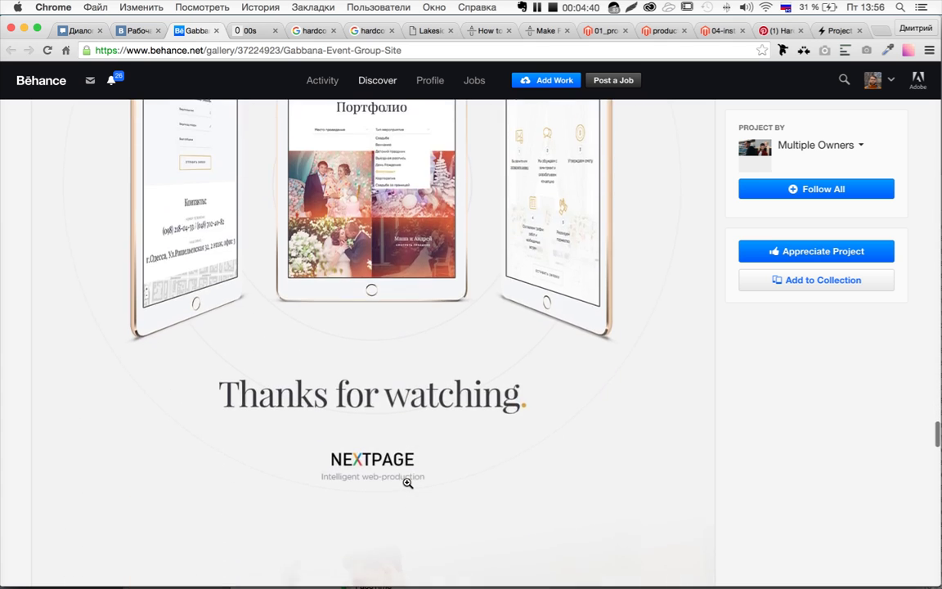
scroll(408, 482, "up", 3)
scroll(408, 482, "up", 3)
scroll(408, 482, "up", 5)
scroll(408, 483, "up", 5)
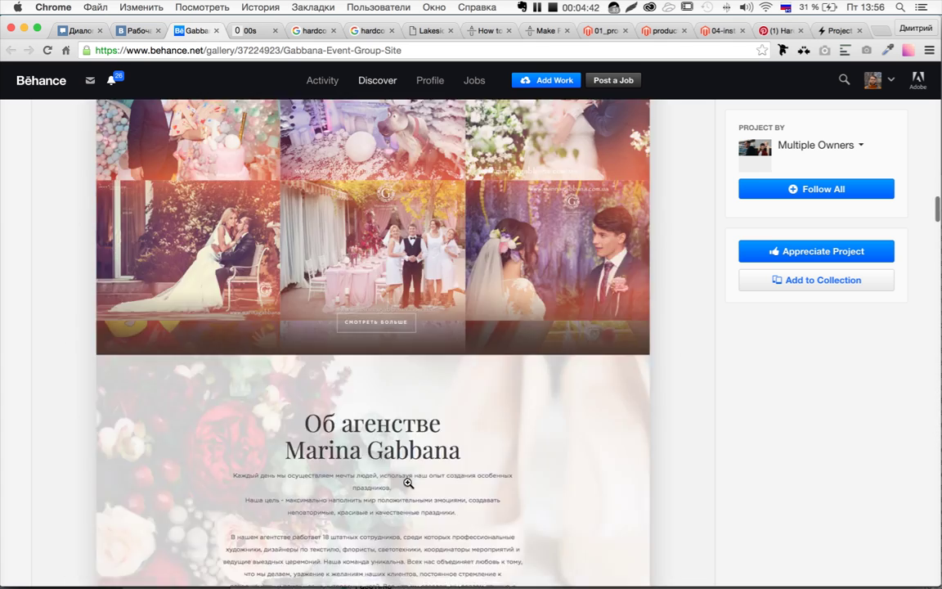
scroll(408, 482, "up", 4)
scroll(408, 482, "up", 5)
scroll(408, 483, "up", 5)
scroll(408, 482, "up", 1)
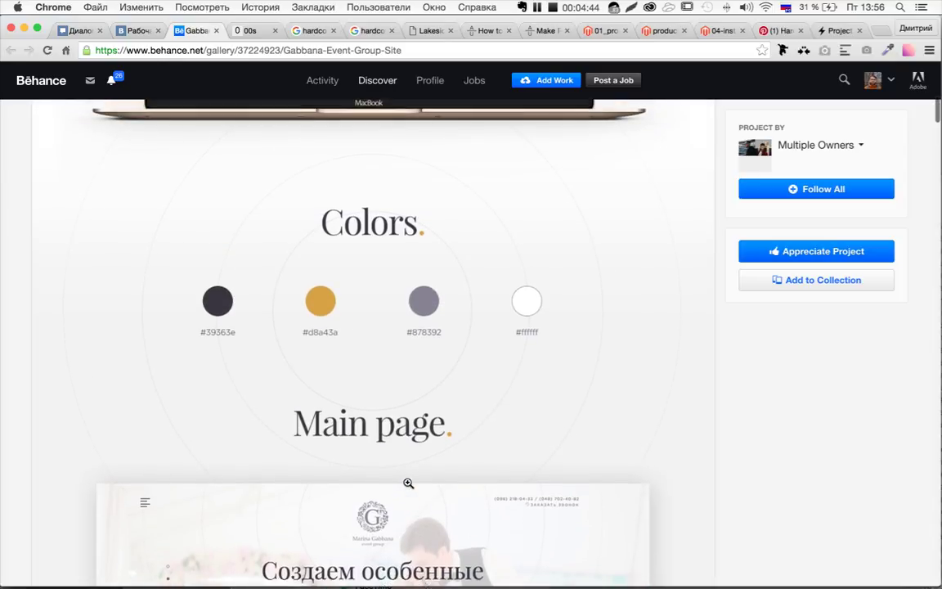
key("super+Tab")
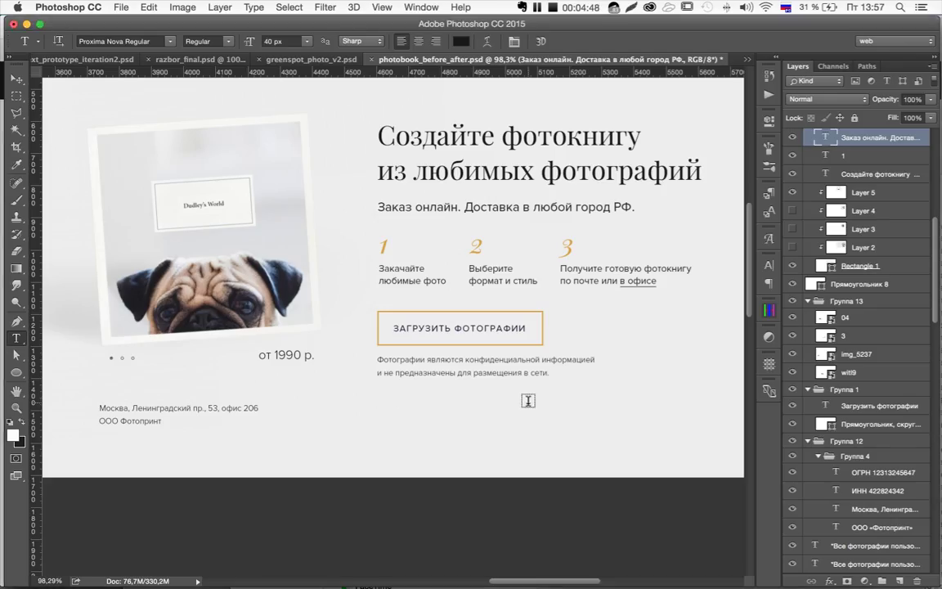
- Open the ЗАГРУЗИТЬ ФОТОГРАФИИ button label for editing with the Type tool
scroll(523, 398, "up", 3)
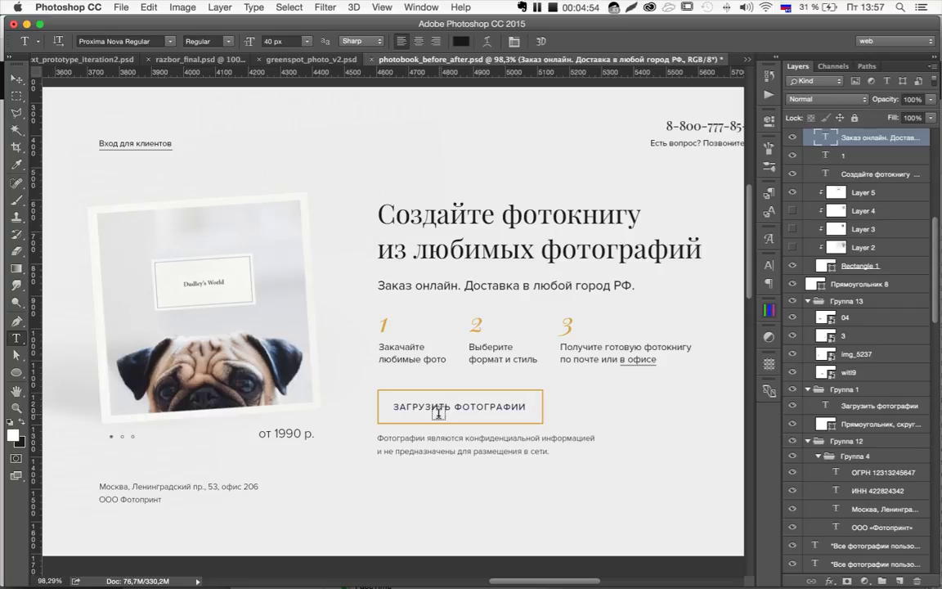
scroll(360, 466, "left", 2)
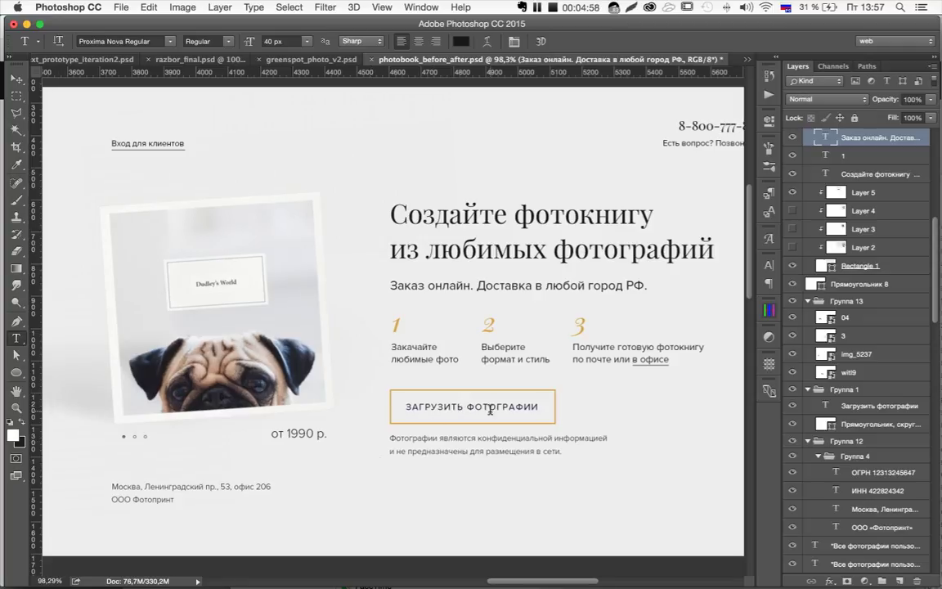
left_click(480, 409)
- Reduce the ЗАГРУЗИТЬ ФОТОГРАФИИ label's tracking from 130 to 100 and commit the edit
triple_click(480, 412)
left_click(768, 264)
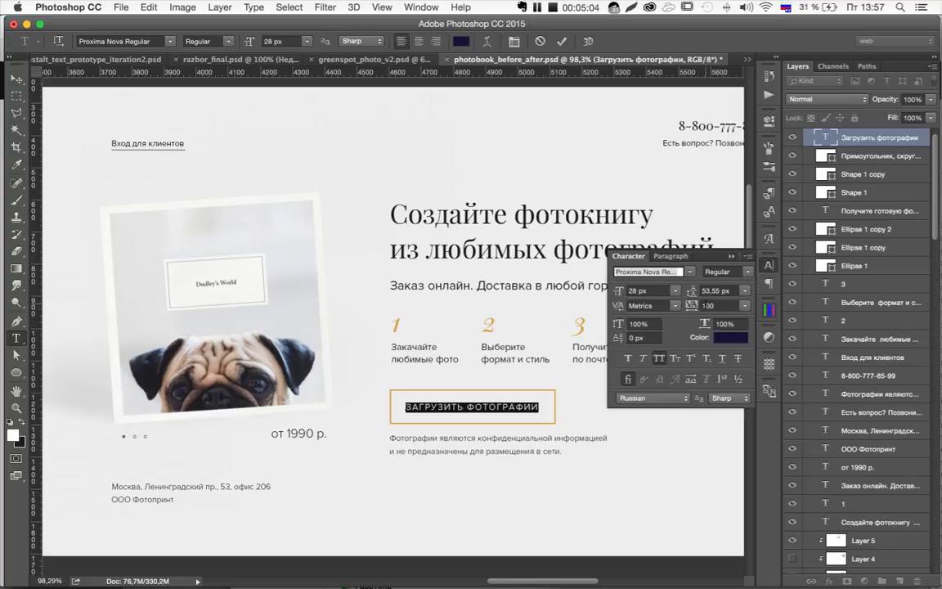
left_click(543, 393)
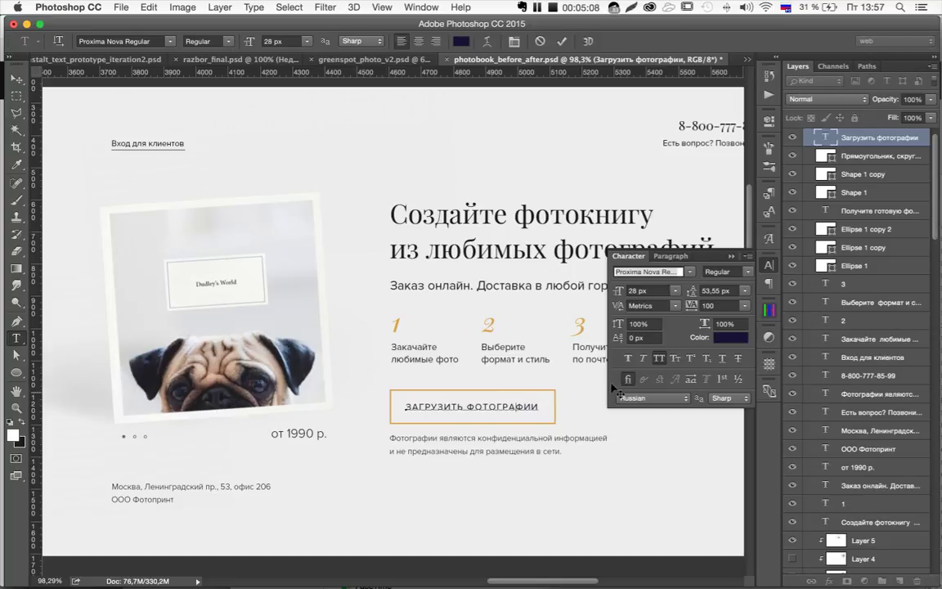
left_click(635, 360)
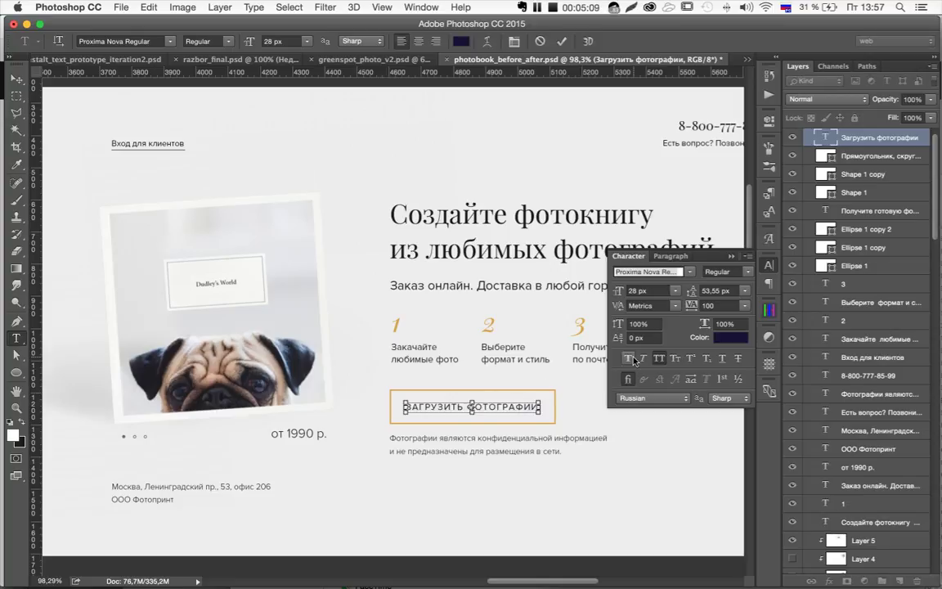
left_click(731, 256)
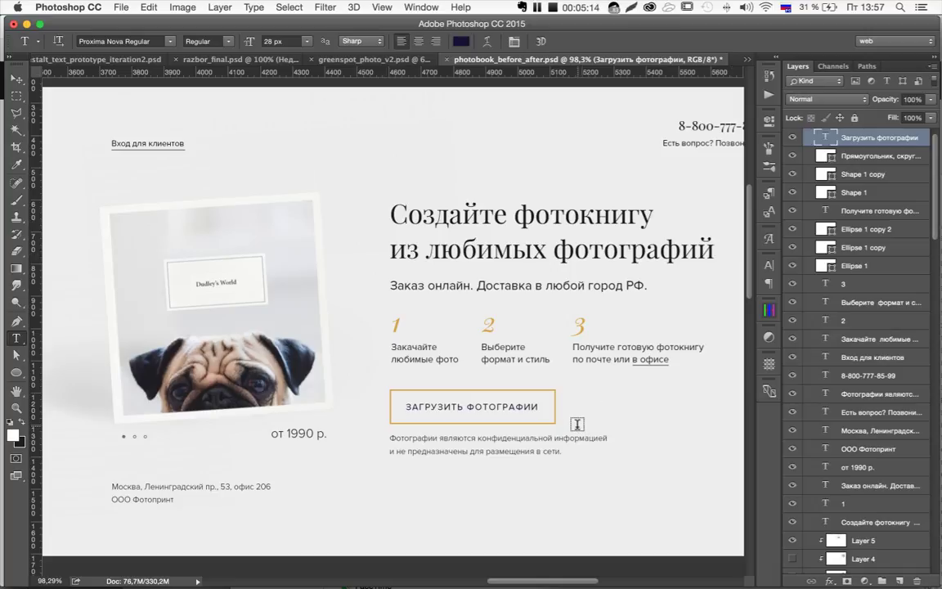
scroll(574, 422, "left", 2)
- Review the Behance Colors palette, then switch to the 'hardcover photobook' Google Images tab
scroll(572, 420, "left", 1)
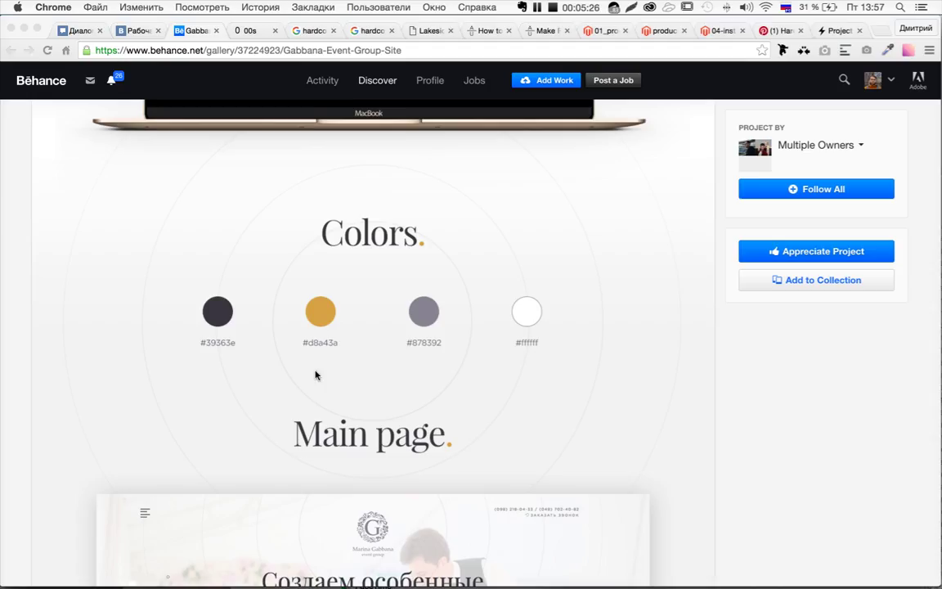
left_click(306, 31)
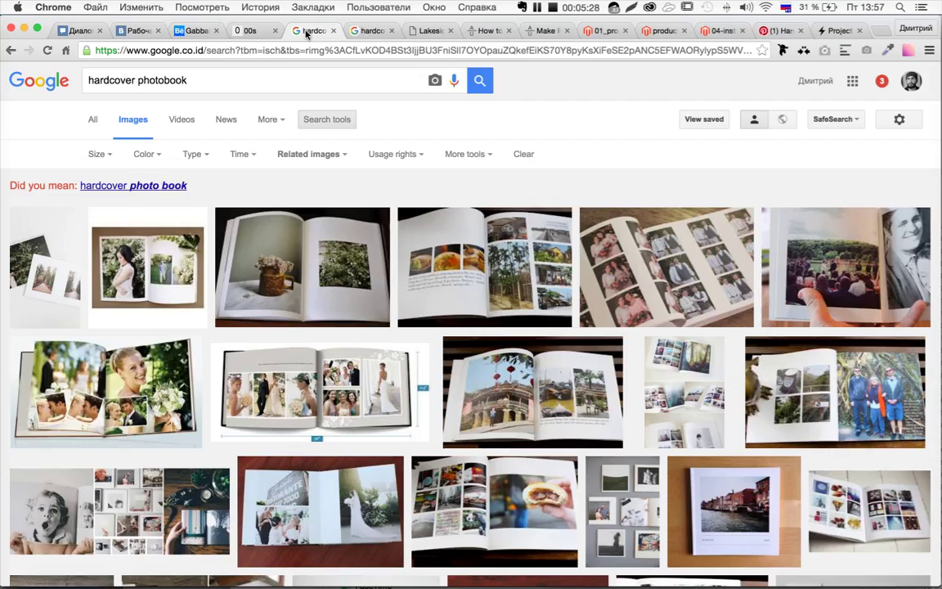
- Browse the hardcover photobook results, open the Color filter and switch to the other results tab
scroll(364, 203, "down", 3)
scroll(364, 203, "down", 3)
scroll(363, 204, "up", 4)
scroll(364, 203, "up", 3)
left_click(144, 154)
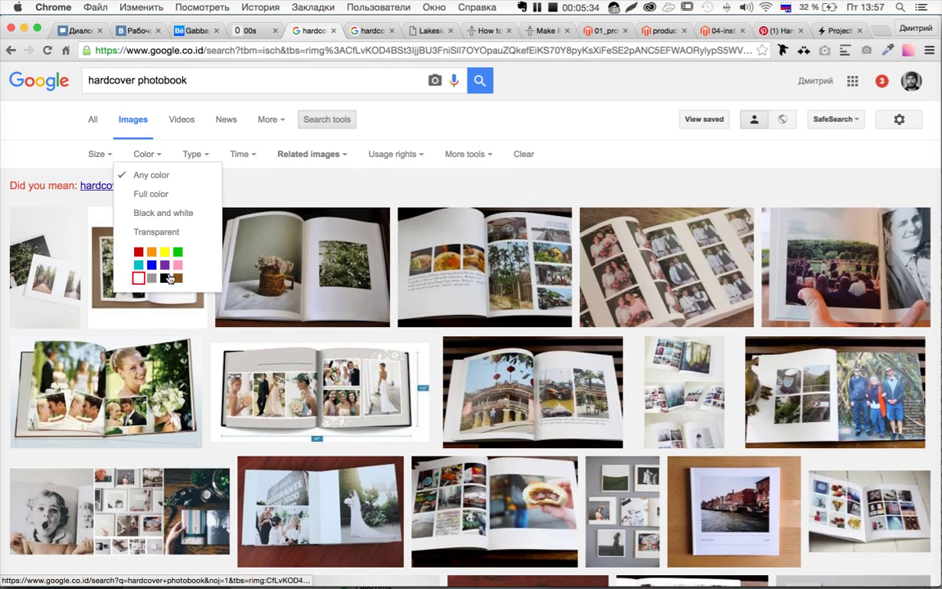
left_click(372, 31)
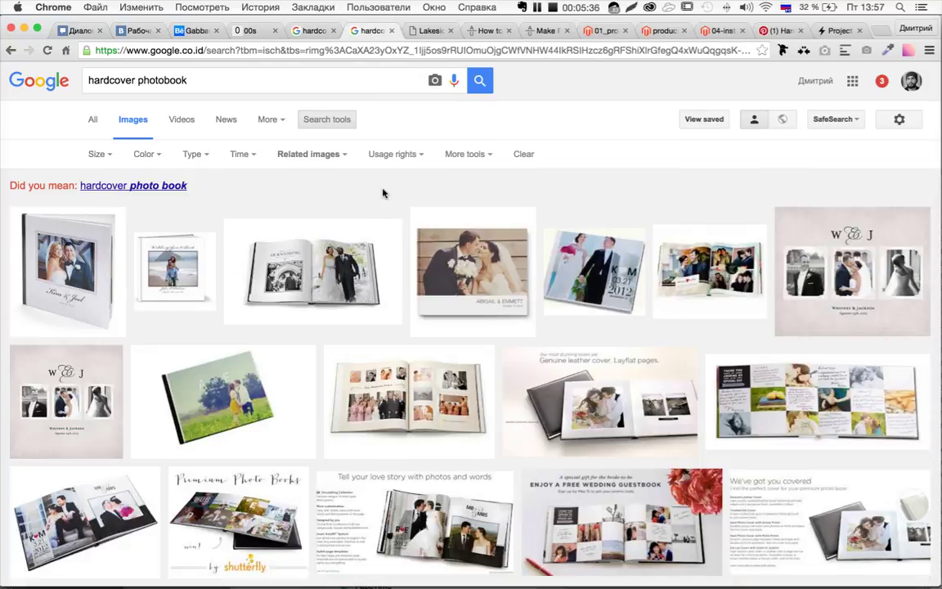
- Preview a wedding photobook and an Artifact Uprising book, ending on Instagram Friendly Books
scroll(383, 194, "down", 2)
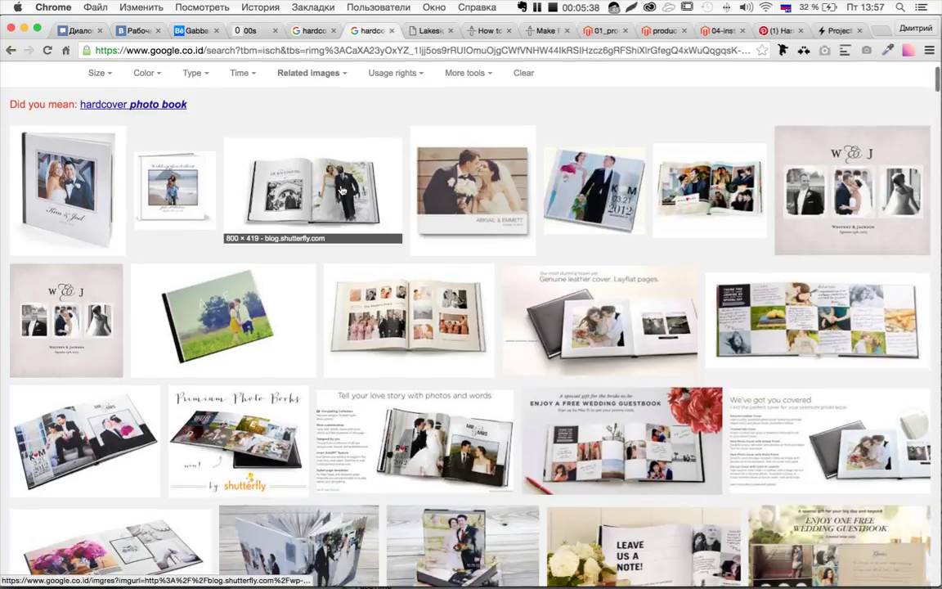
left_click(490, 198)
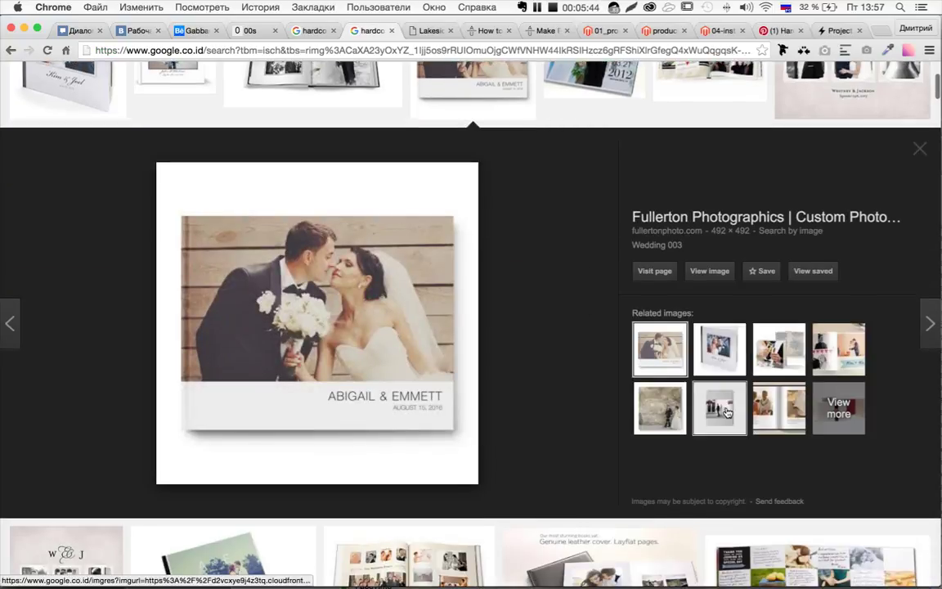
left_click(727, 412)
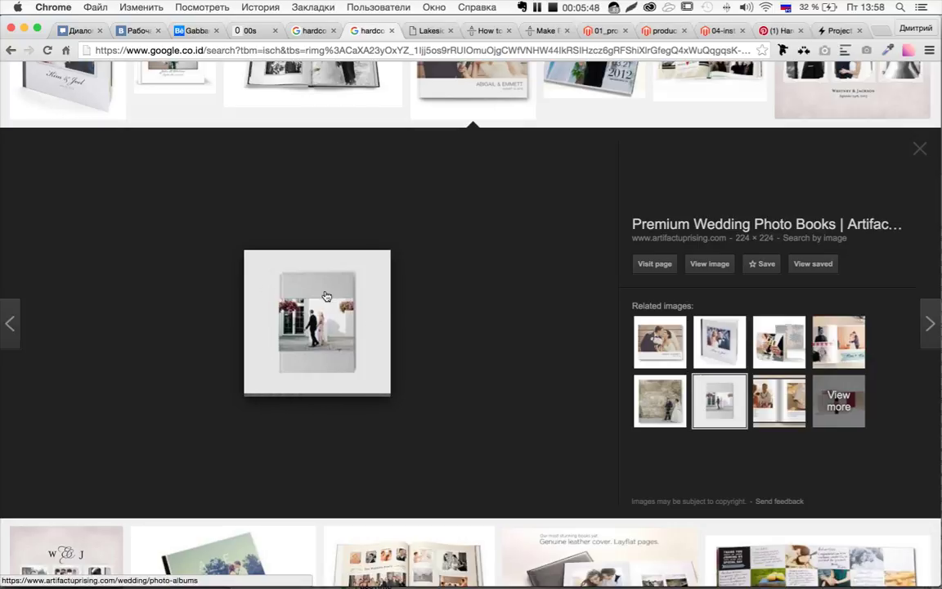
left_click(500, 33)
left_click(546, 31)
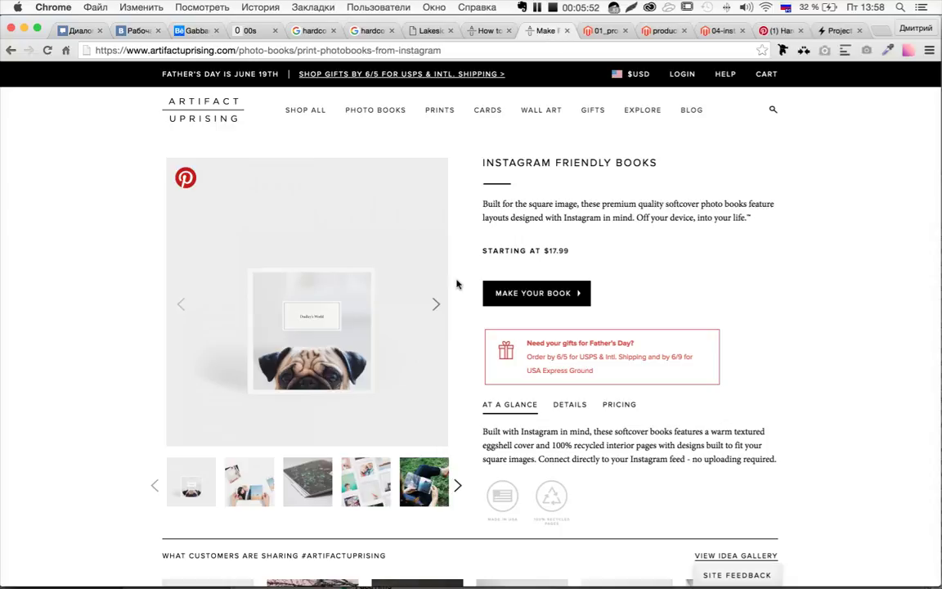
- Scroll through the Instagram Friendly Books page, then return to photobook_before_after.psd in Photoshop
scroll(456, 283, "down", 2)
scroll(456, 283, "down", 1)
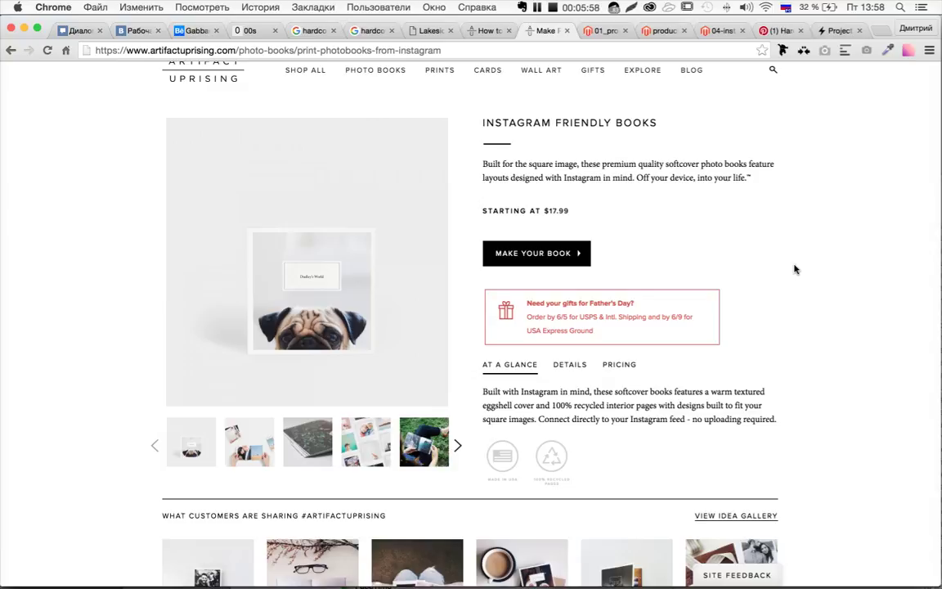
scroll(795, 270, "down", 5)
scroll(795, 273, "down", 2)
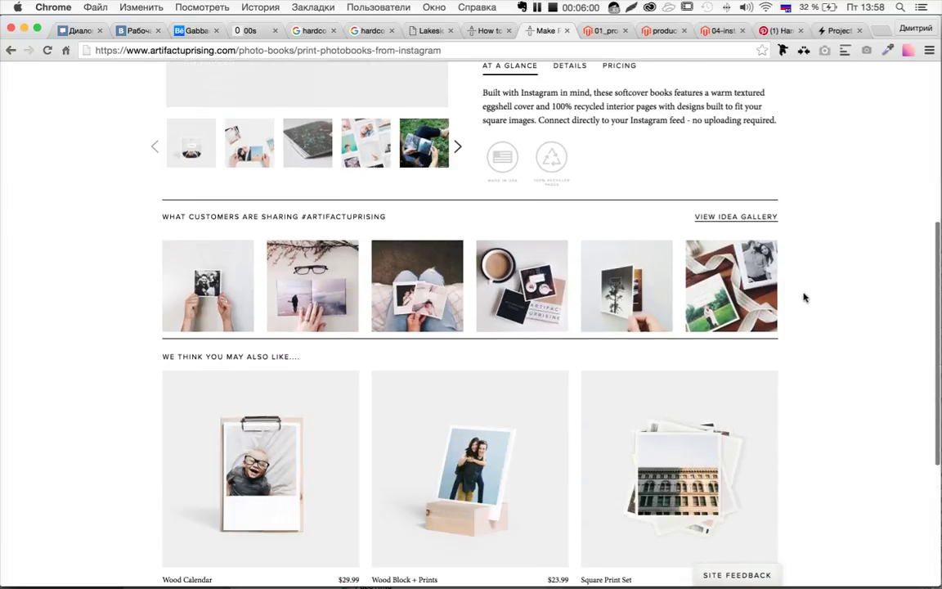
scroll(803, 296, "down", 2)
scroll(828, 324, "down", 4)
scroll(826, 321, "down", 1)
scroll(824, 323, "up", 3)
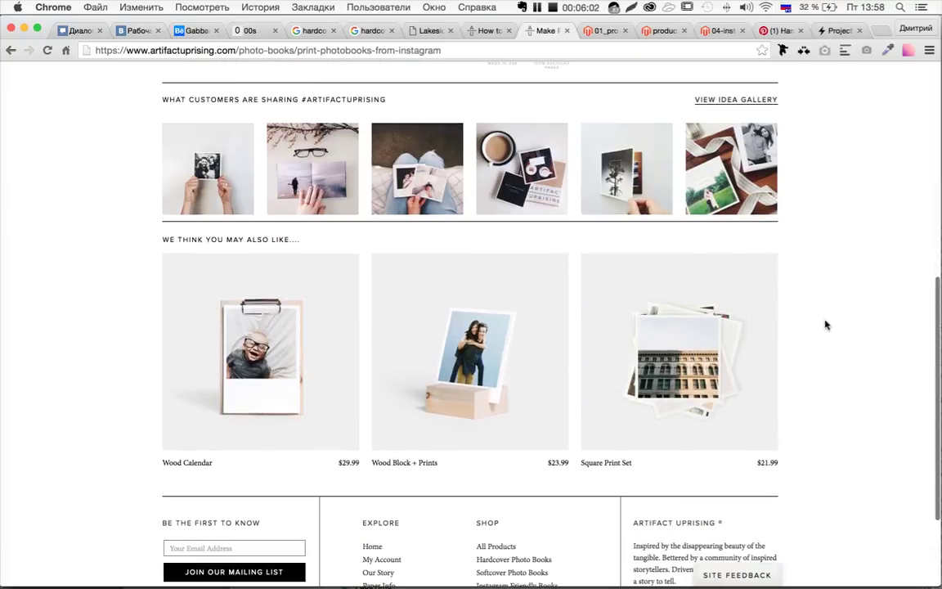
key("super+Tab")
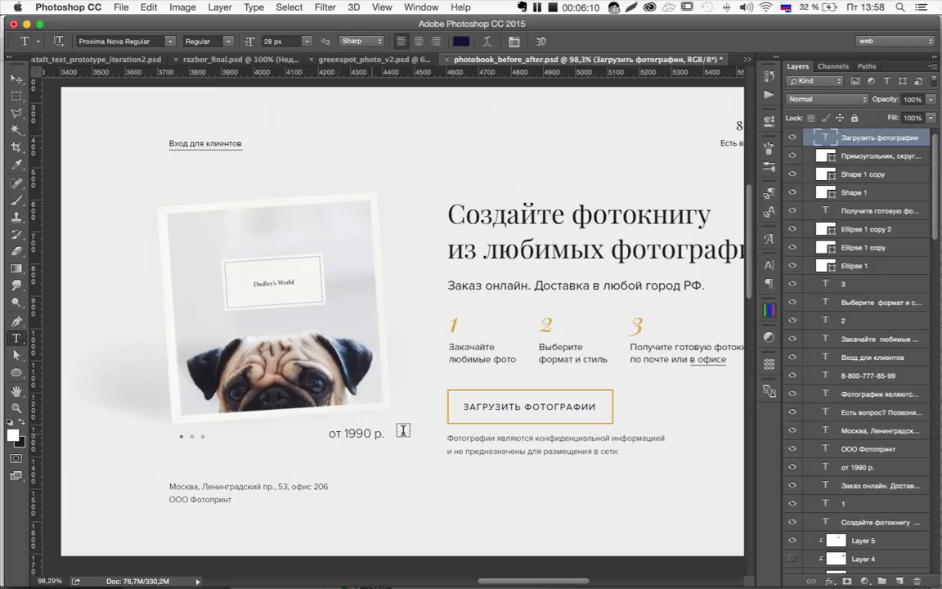
scroll(498, 412, "down", 2)
scroll(499, 416, "right", 2)
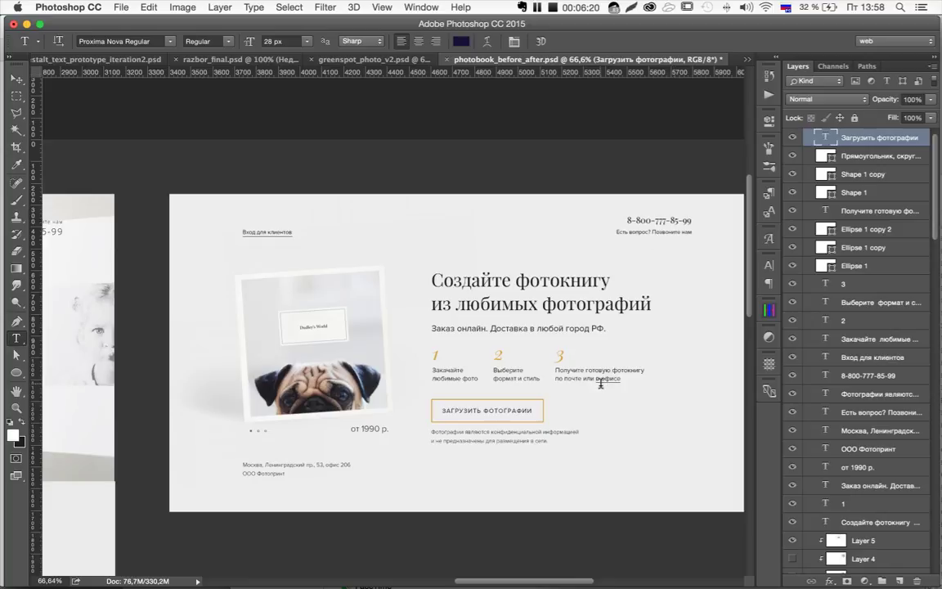
scroll(600, 382, "left", 2)
scroll(600, 383, "left", 3)
scroll(600, 382, "right", 6)
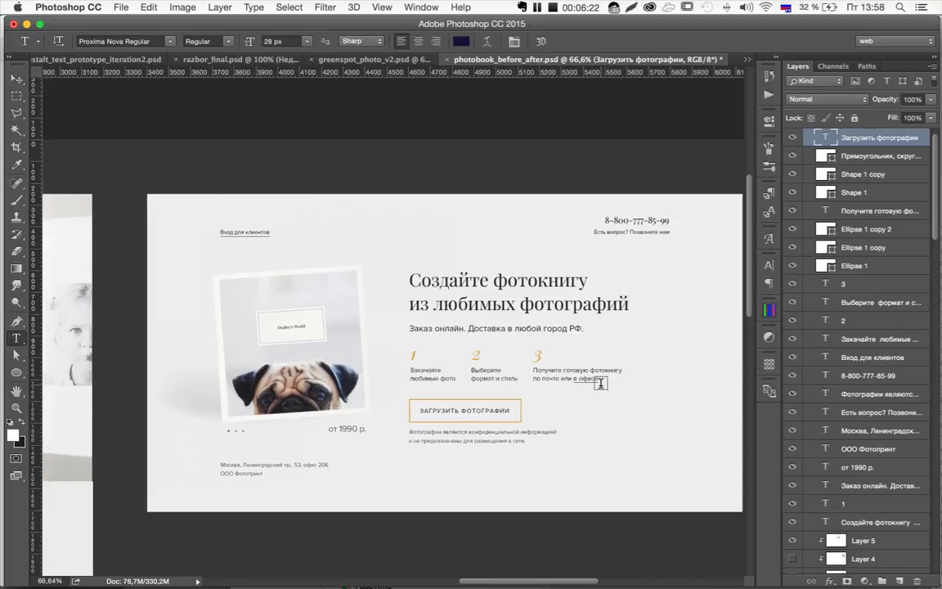
scroll(600, 383, "right", 2)
scroll(601, 382, "left", 5)
scroll(600, 383, "left", 5)
scroll(600, 383, "left", 2)
scroll(600, 383, "left", 1)
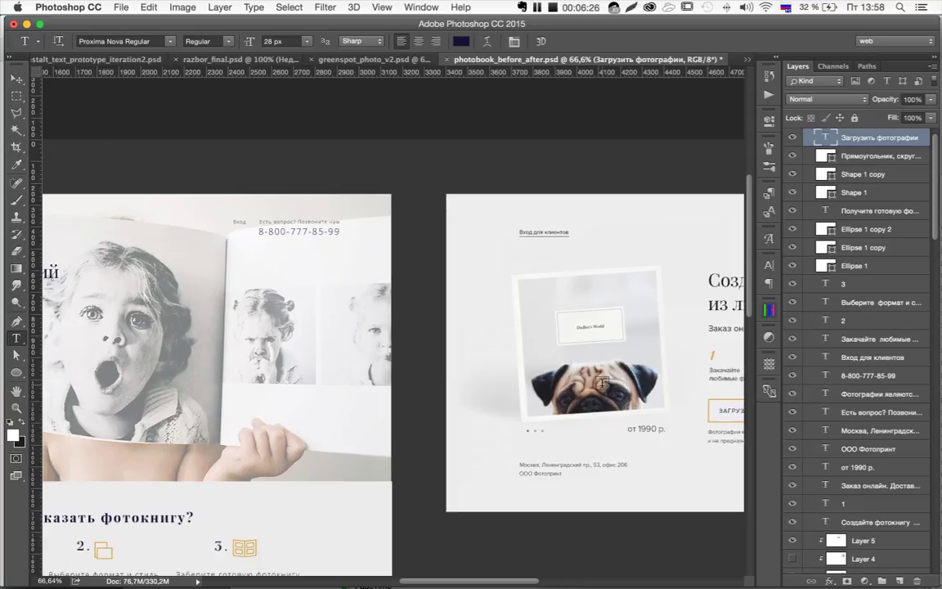
scroll(601, 382, "left", 1)
scroll(600, 383, "left", 3)
scroll(600, 383, "left", 5)
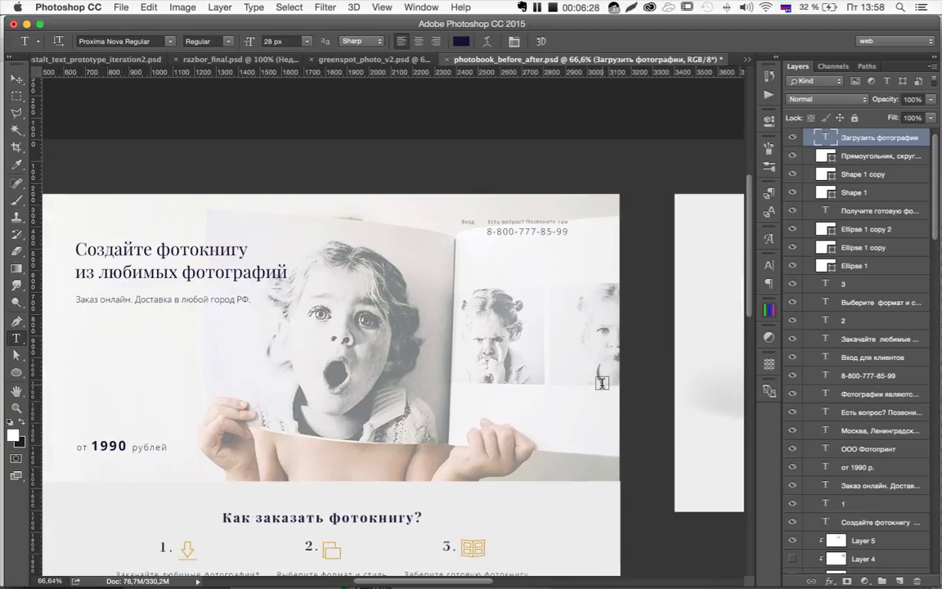
scroll(602, 383, "left", 1)
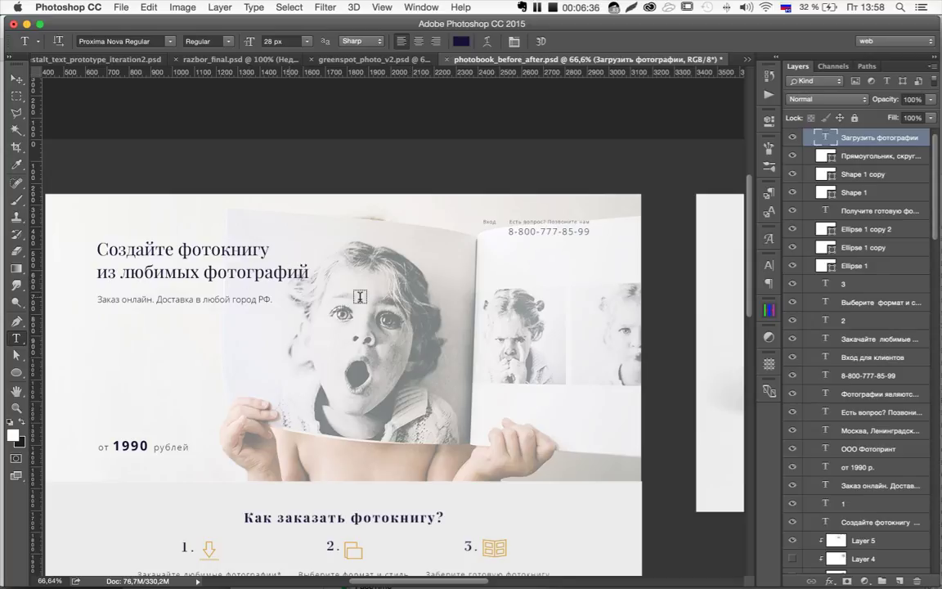
scroll(343, 287, "right", 1)
scroll(360, 294, "right", 1)
scroll(361, 295, "right", 1)
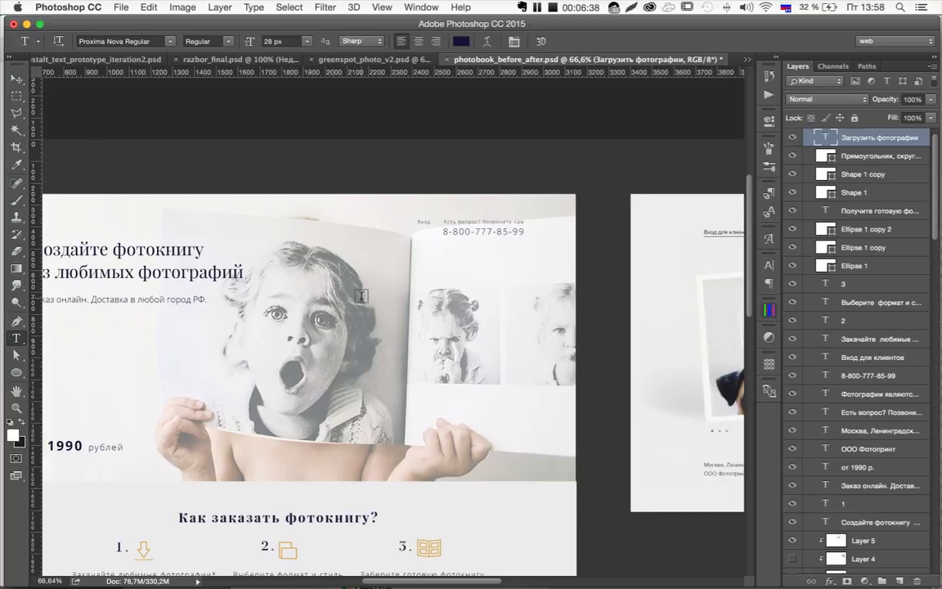
scroll(360, 295, "right", 1)
scroll(360, 296, "right", 1)
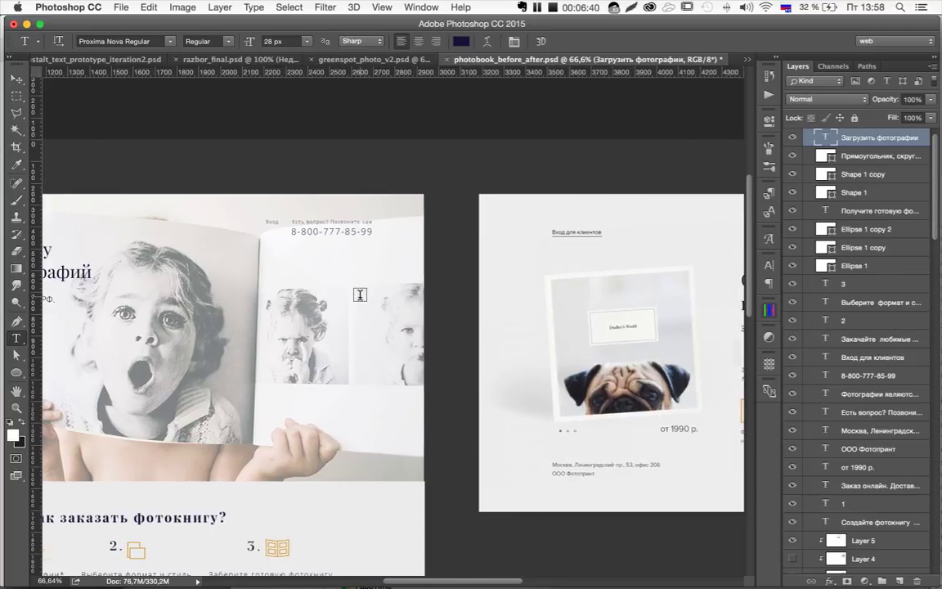
scroll(360, 296, "right", 3)
scroll(360, 296, "right", 2)
scroll(359, 296, "right", 2)
key("super+r")
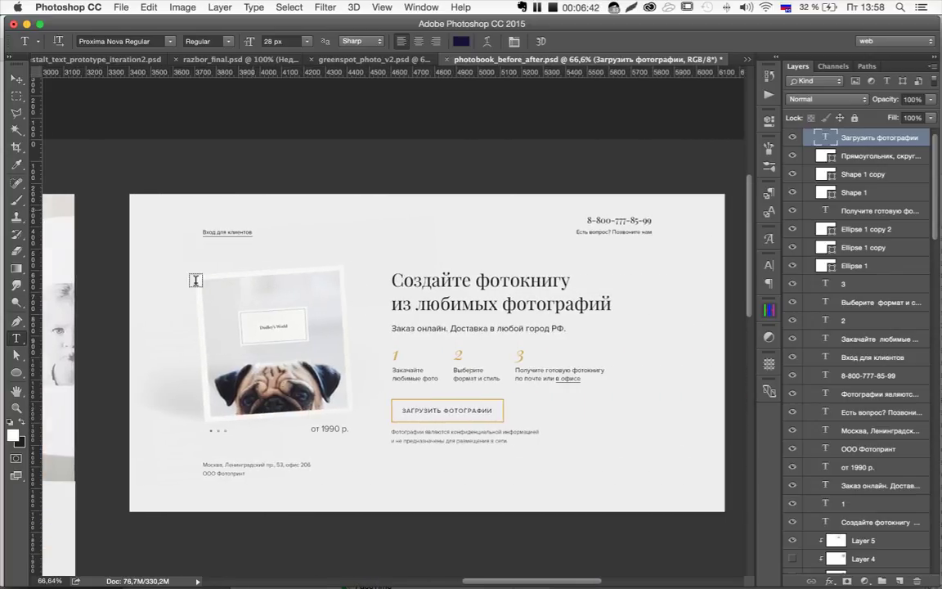